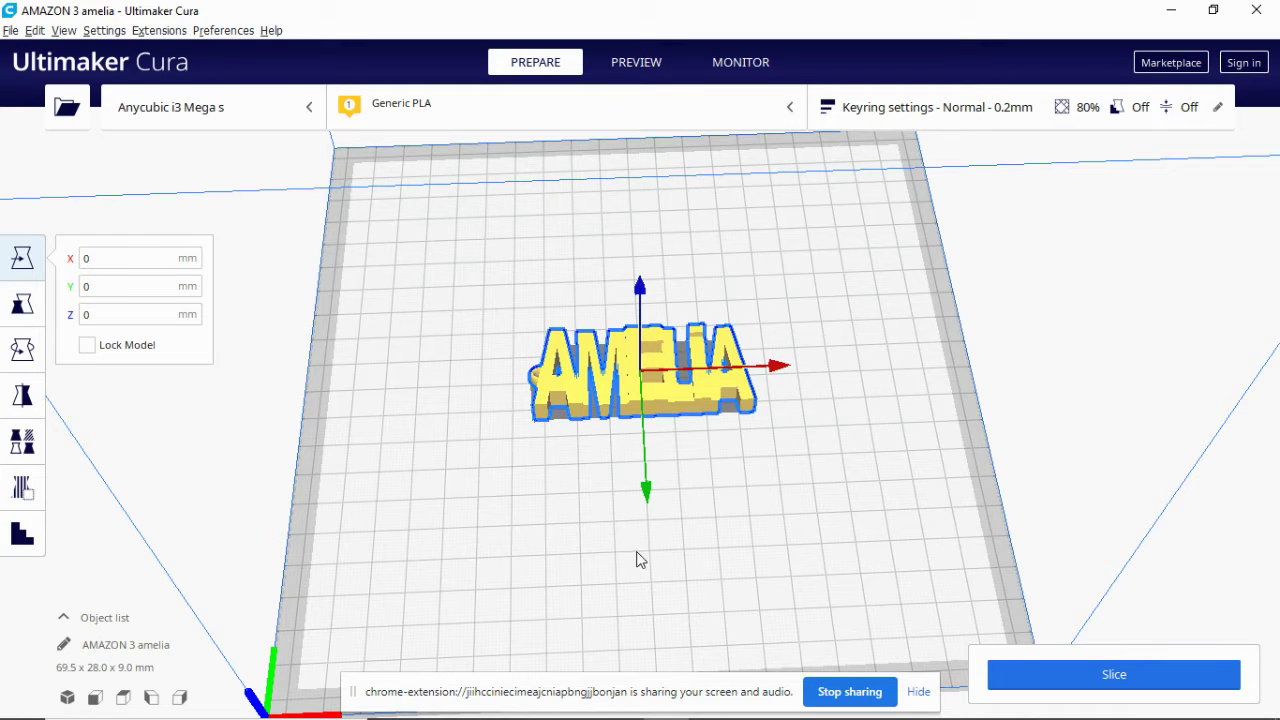
# Step: Deselect the AMELIA keyring so nothing is selected on the build plate
pyautogui.click(750, 522)
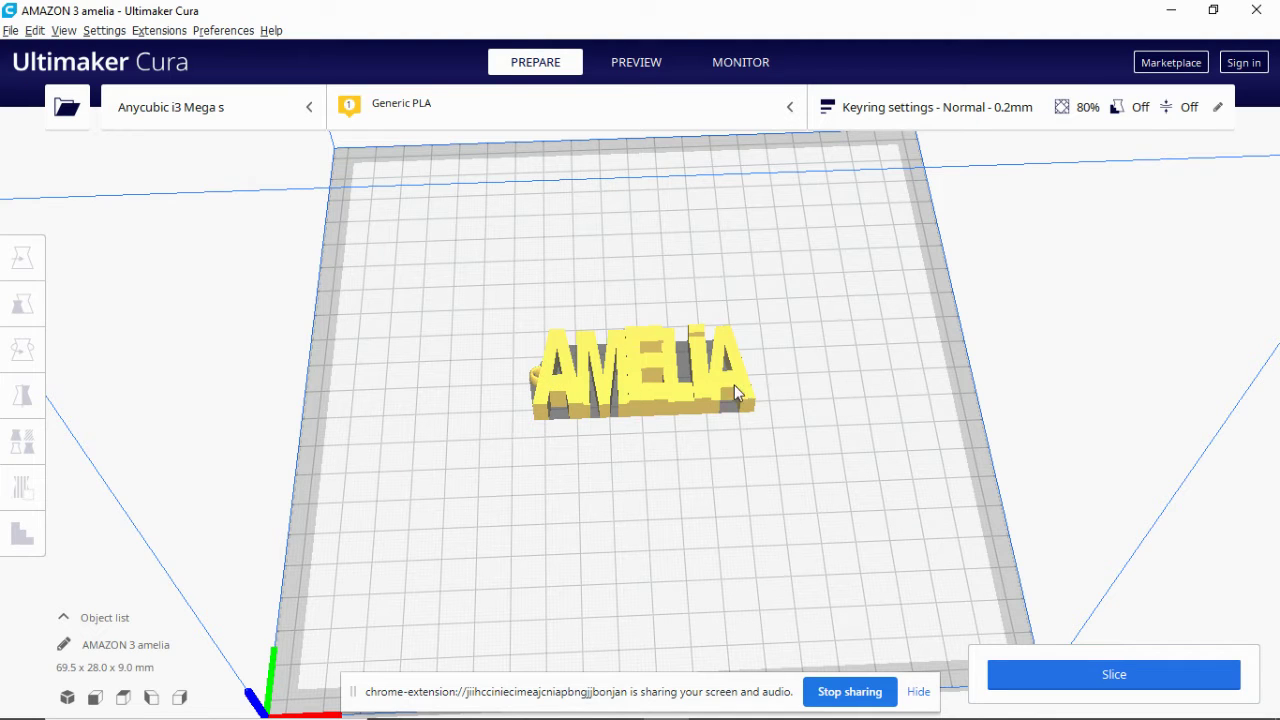
# Step: Reset the keyring's Infill Density from 80% to the profile's 25% in the custom print settings
pyautogui.click(1218, 108)
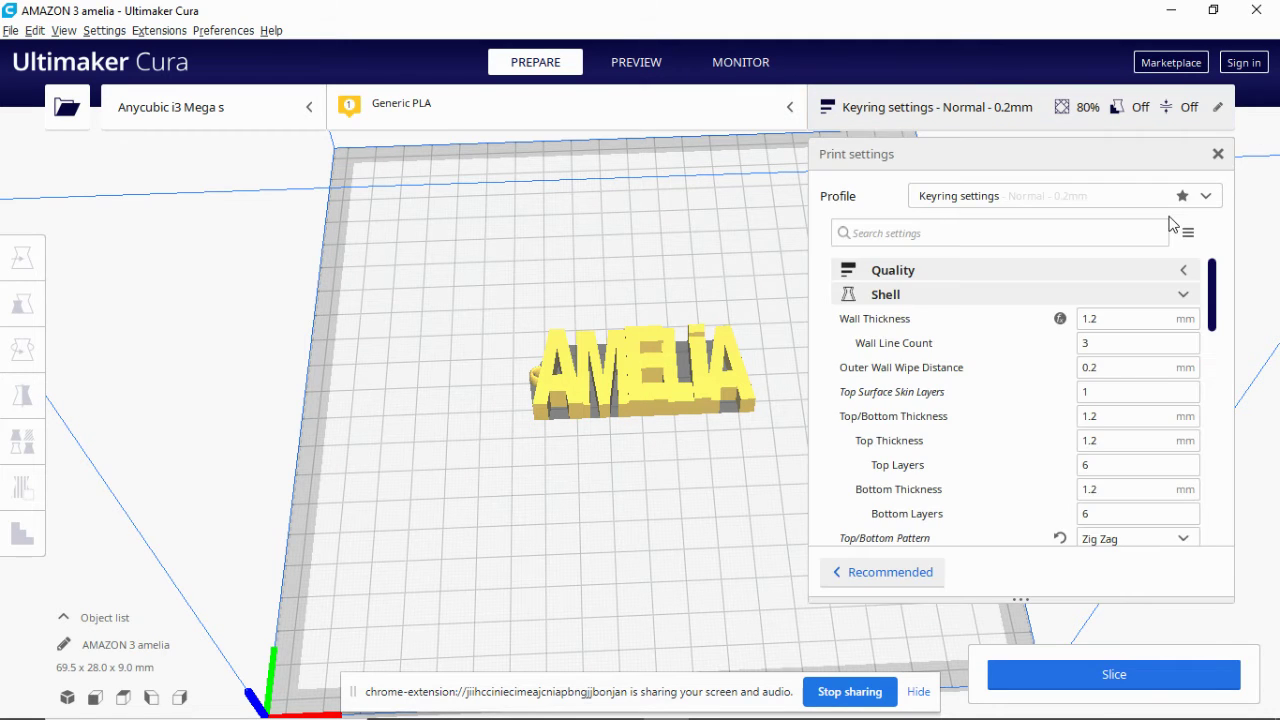
pyautogui.click(1189, 298)
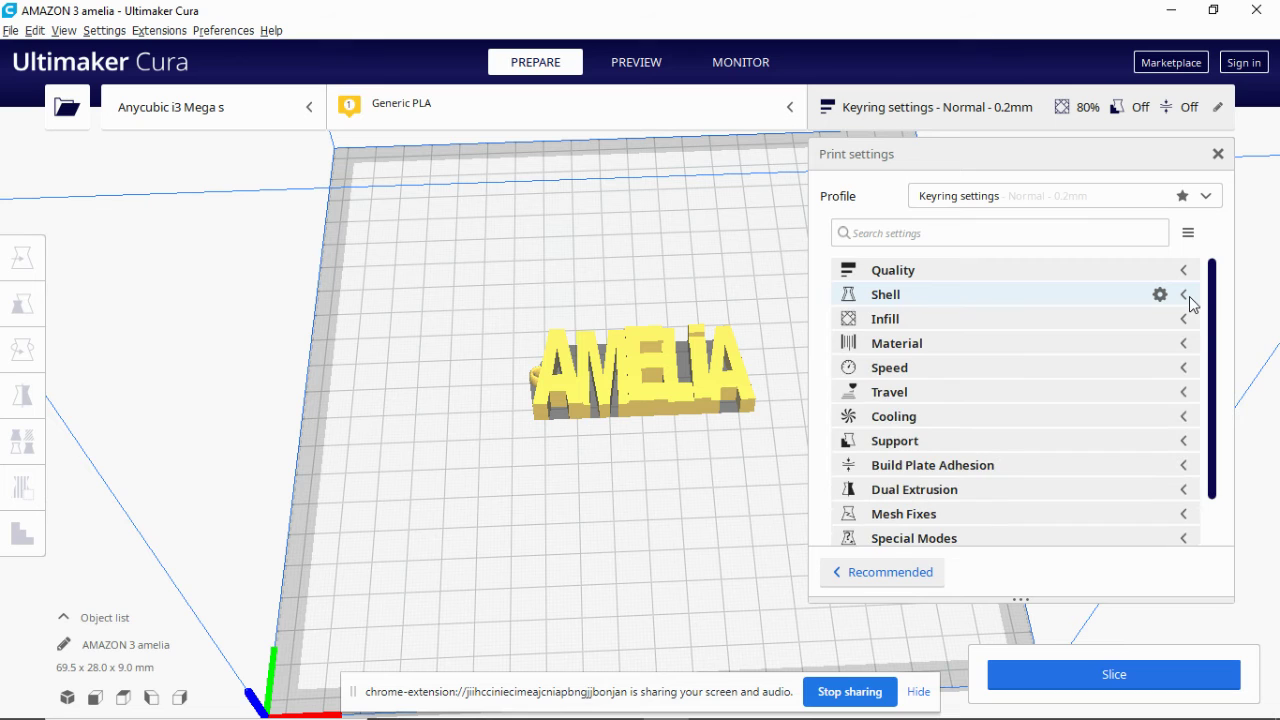
pyautogui.click(1186, 328)
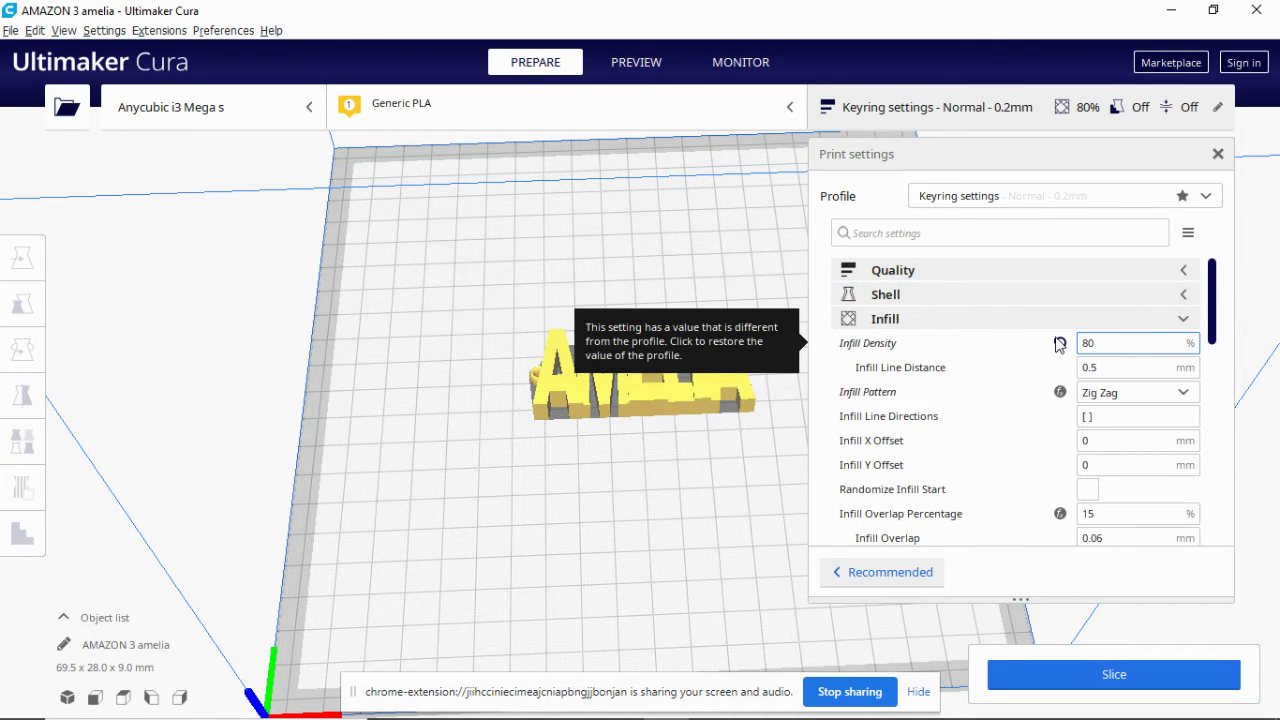
pyautogui.click(1059, 344)
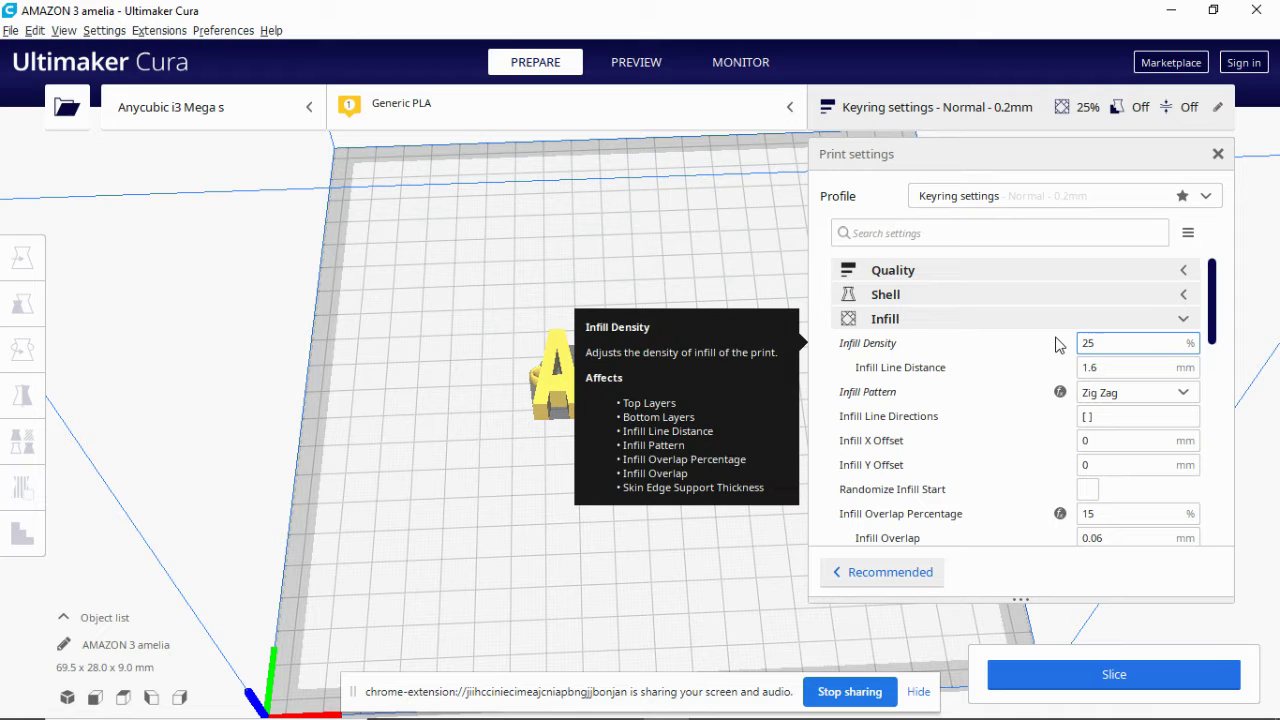
pyautogui.click(1188, 330)
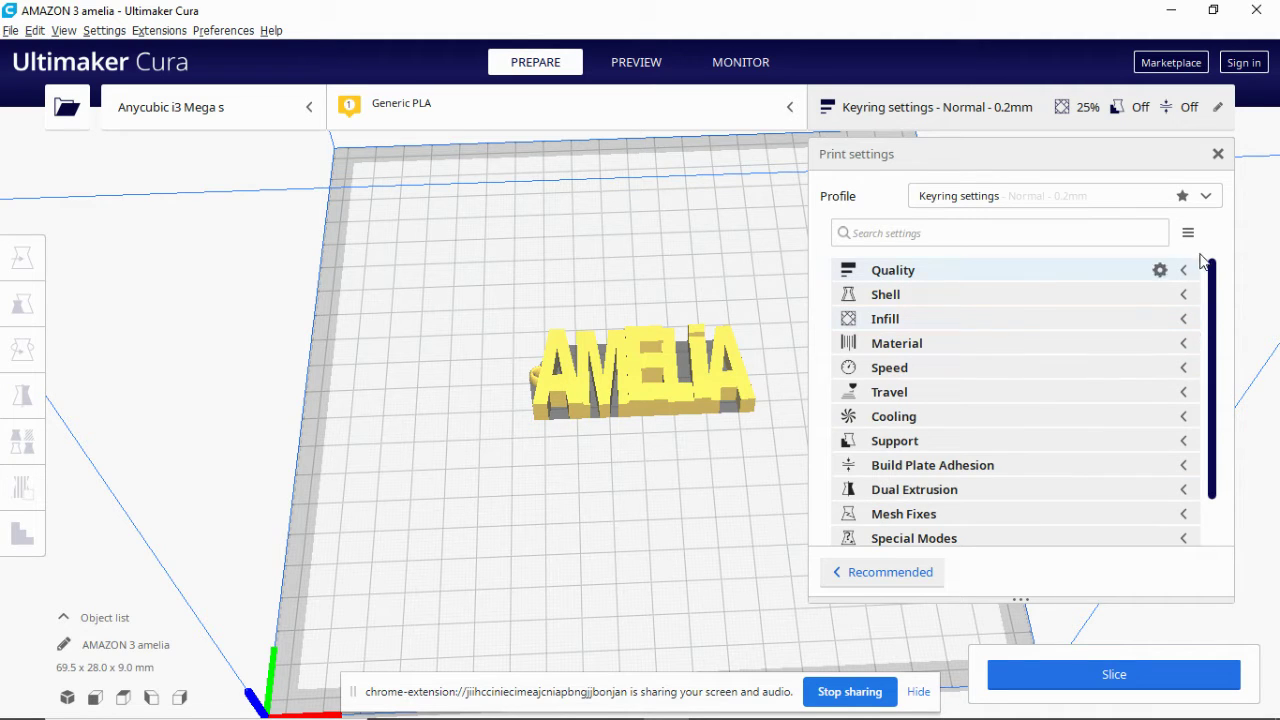
pyautogui.click(1218, 156)
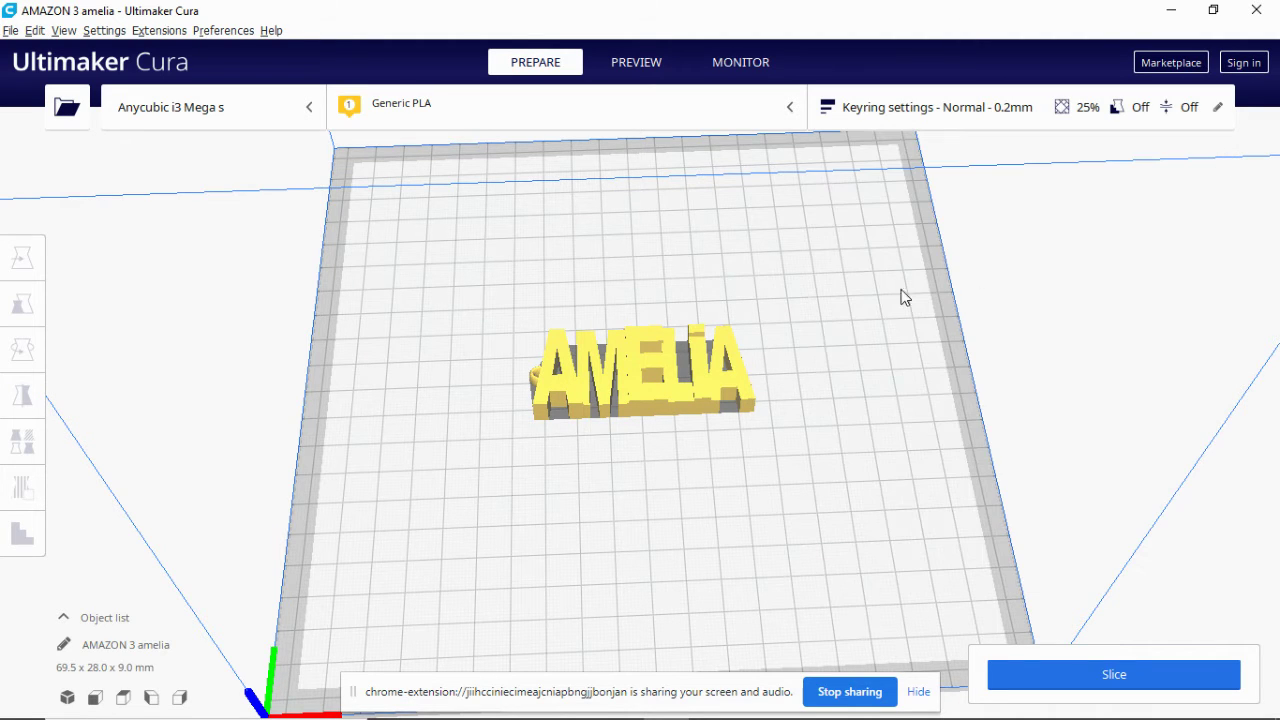
# Step: Place a Support Blocker cube on the left end of the AMELIA keyring
pyautogui.click(577, 385)
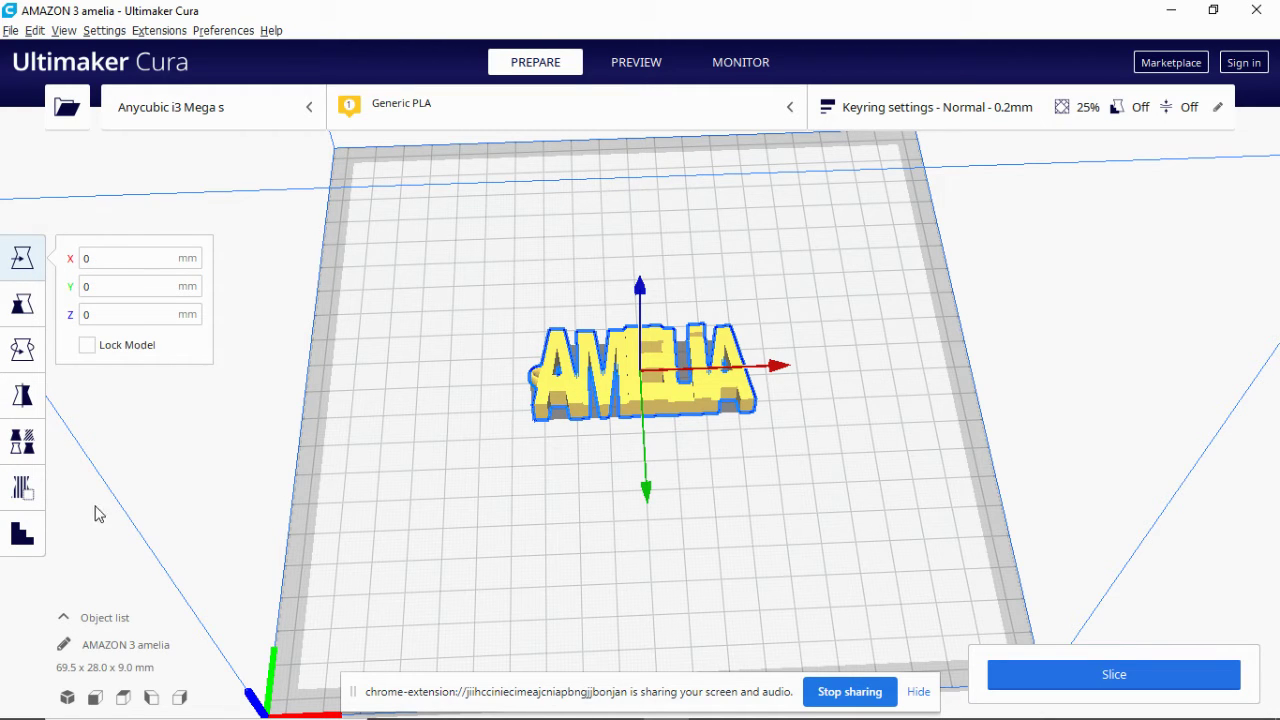
pyautogui.click(23, 490)
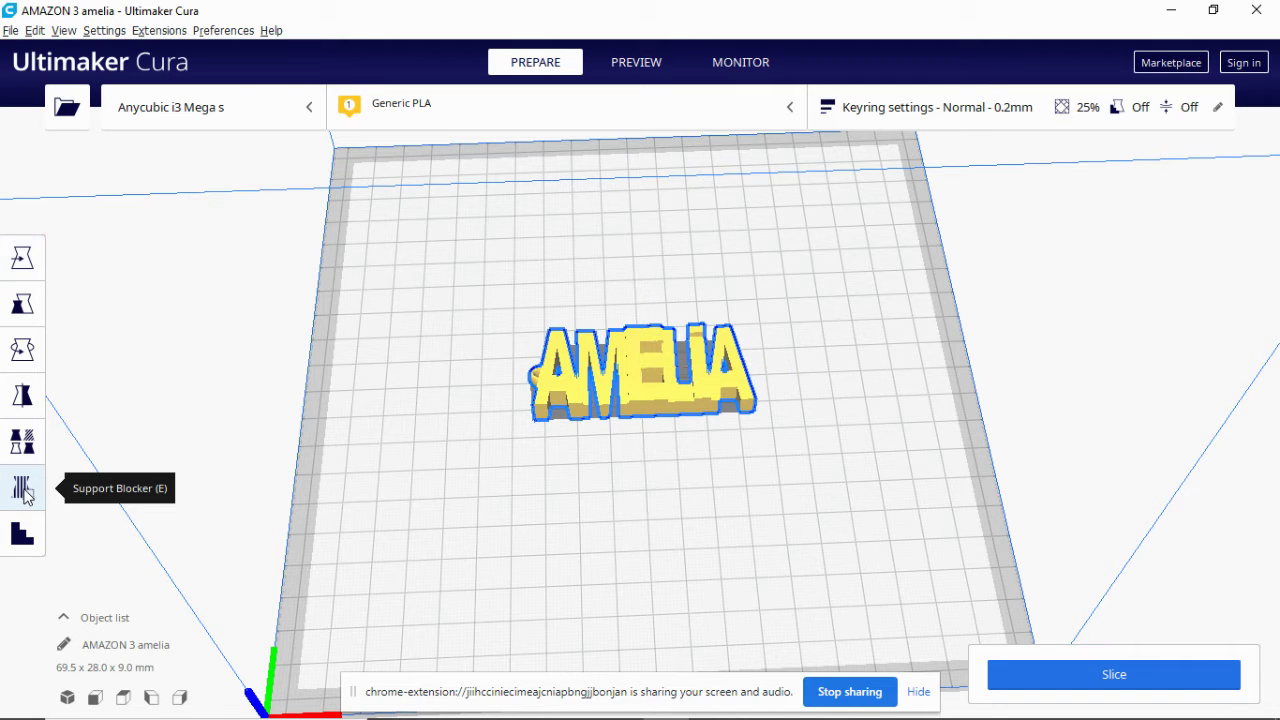
pyautogui.click(548, 374)
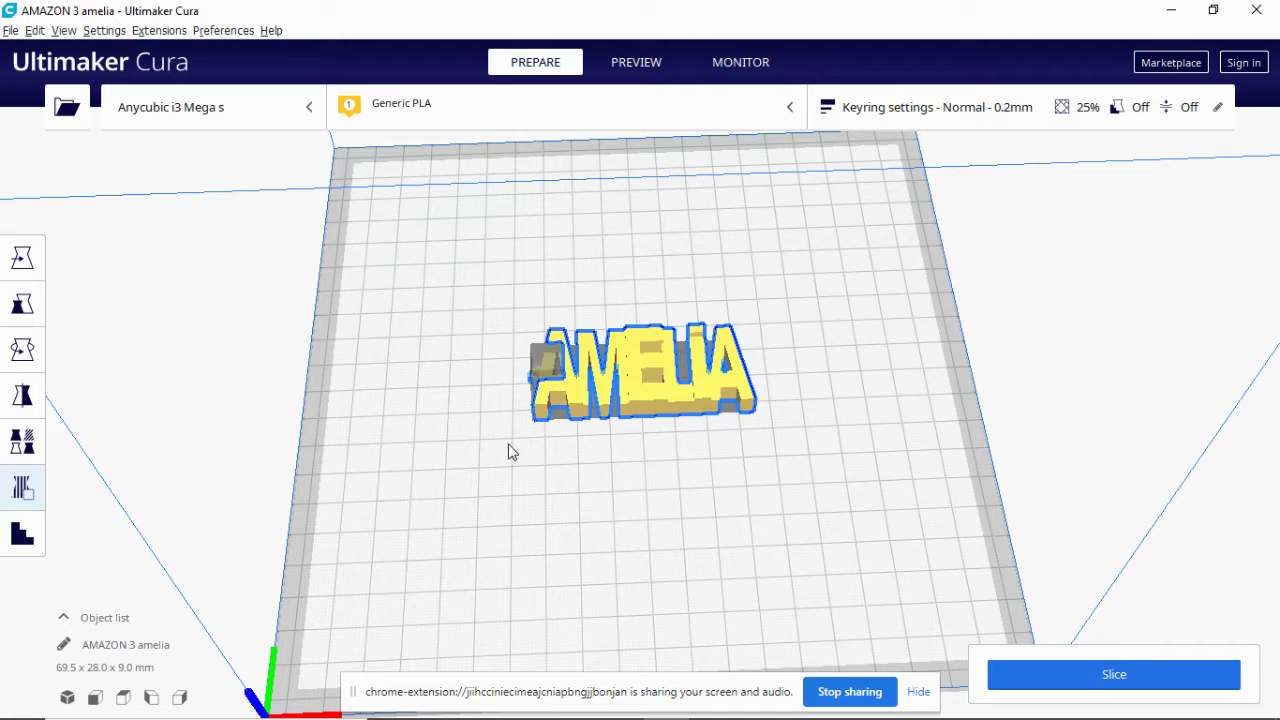
pyautogui.moveTo(489, 469); pyautogui.dragTo(505, 448, button='right')
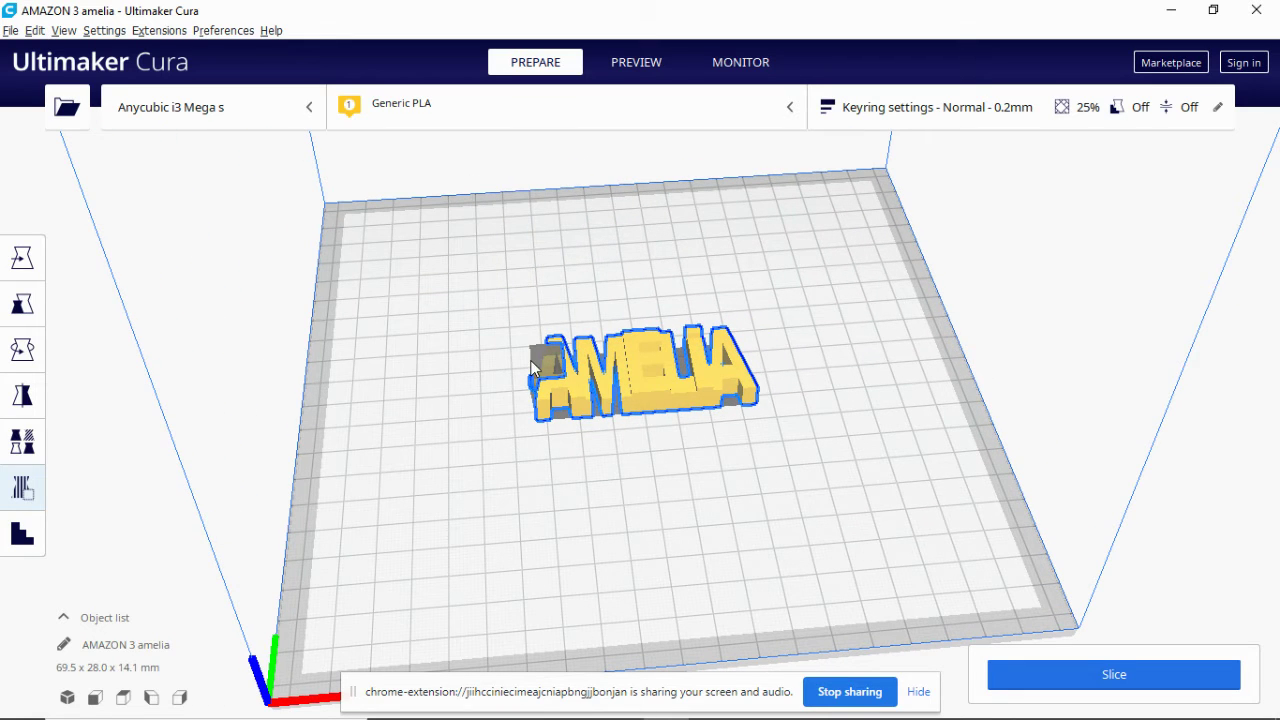
# Step: Scale the cube uniformly to about 19.7 mm, then stretch it to about 36 mm in Y and wider in X
pyautogui.click(23, 307)
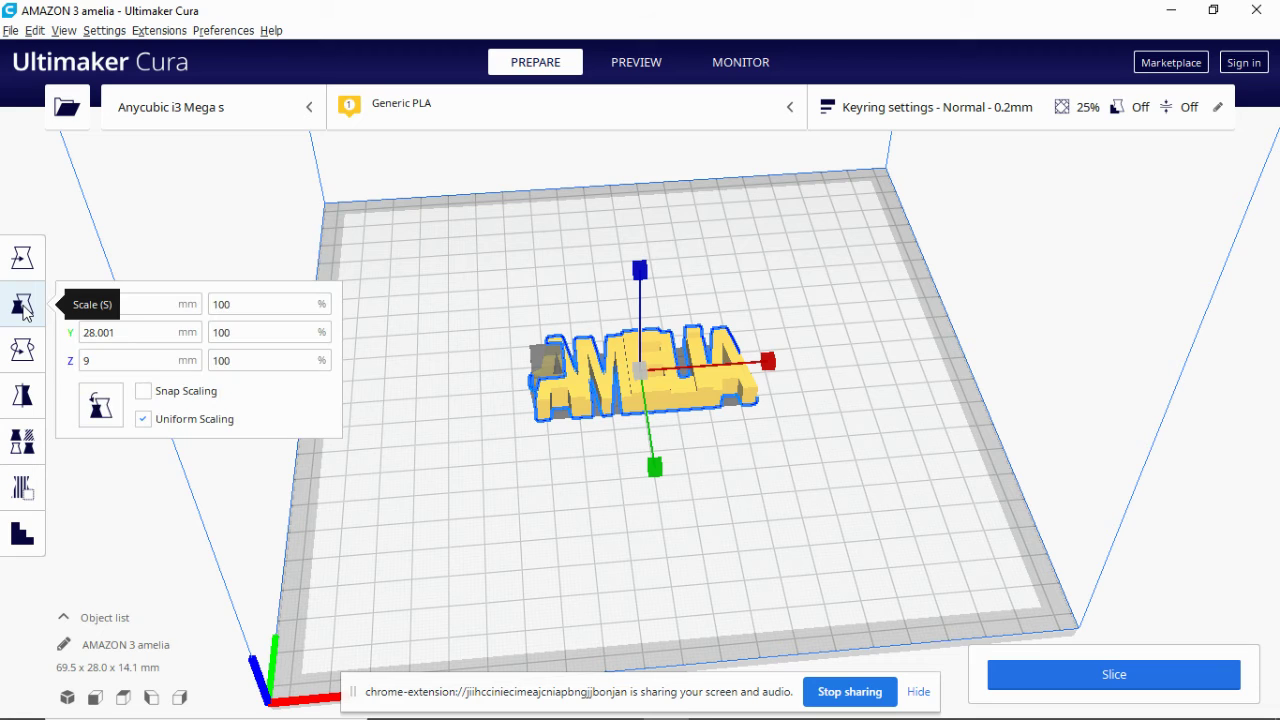
pyautogui.click(540, 362)
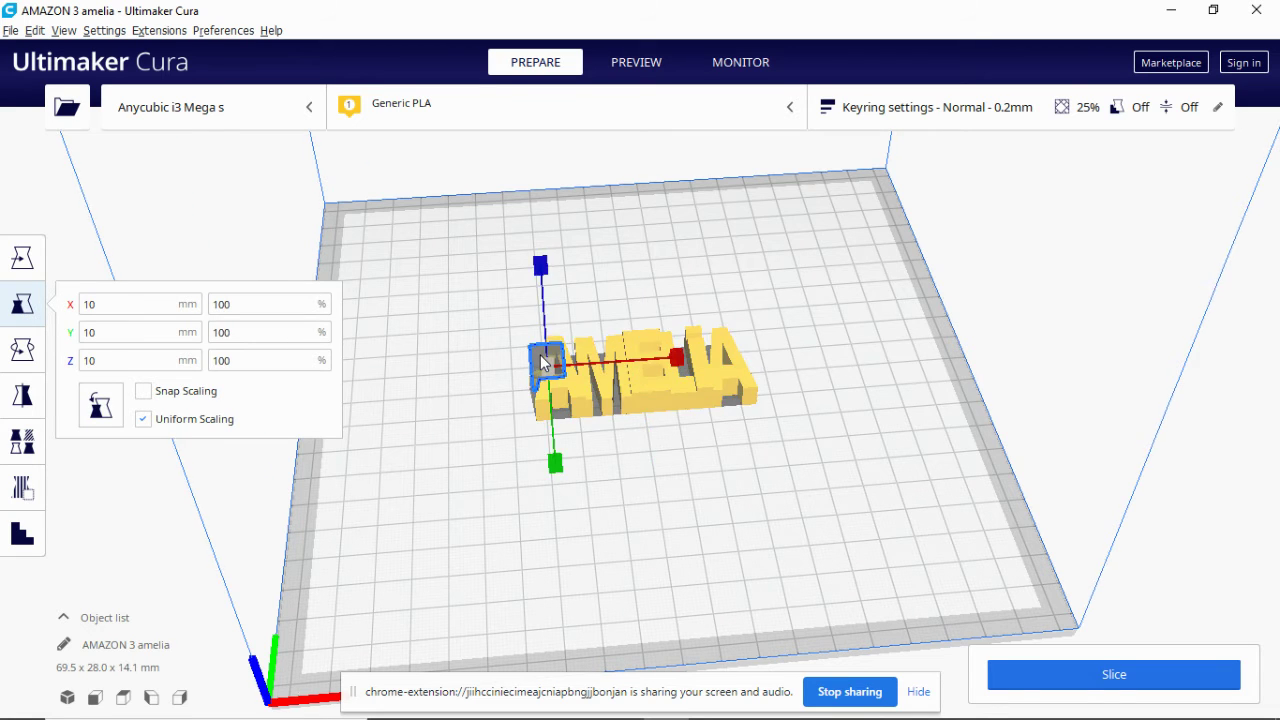
pyautogui.moveTo(655, 472); pyautogui.dragTo(659, 503)
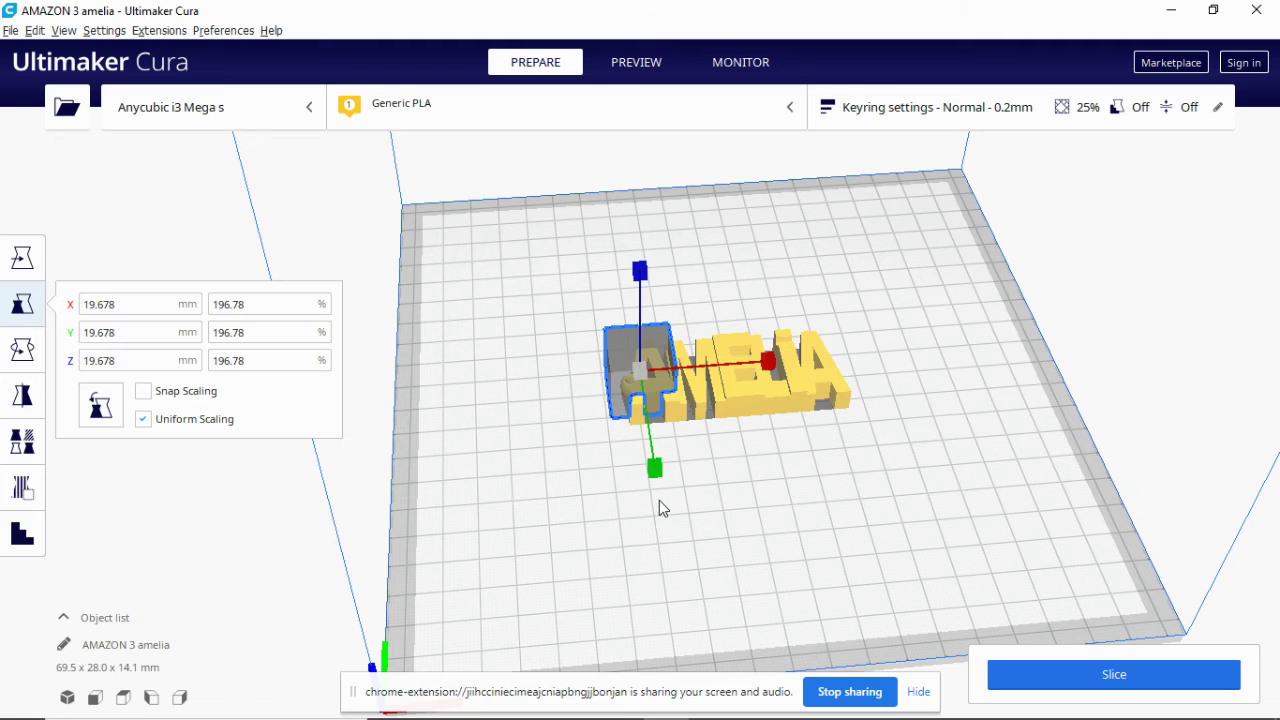
pyautogui.click(142, 421)
pyautogui.moveTo(654, 467); pyautogui.dragTo(668, 523)
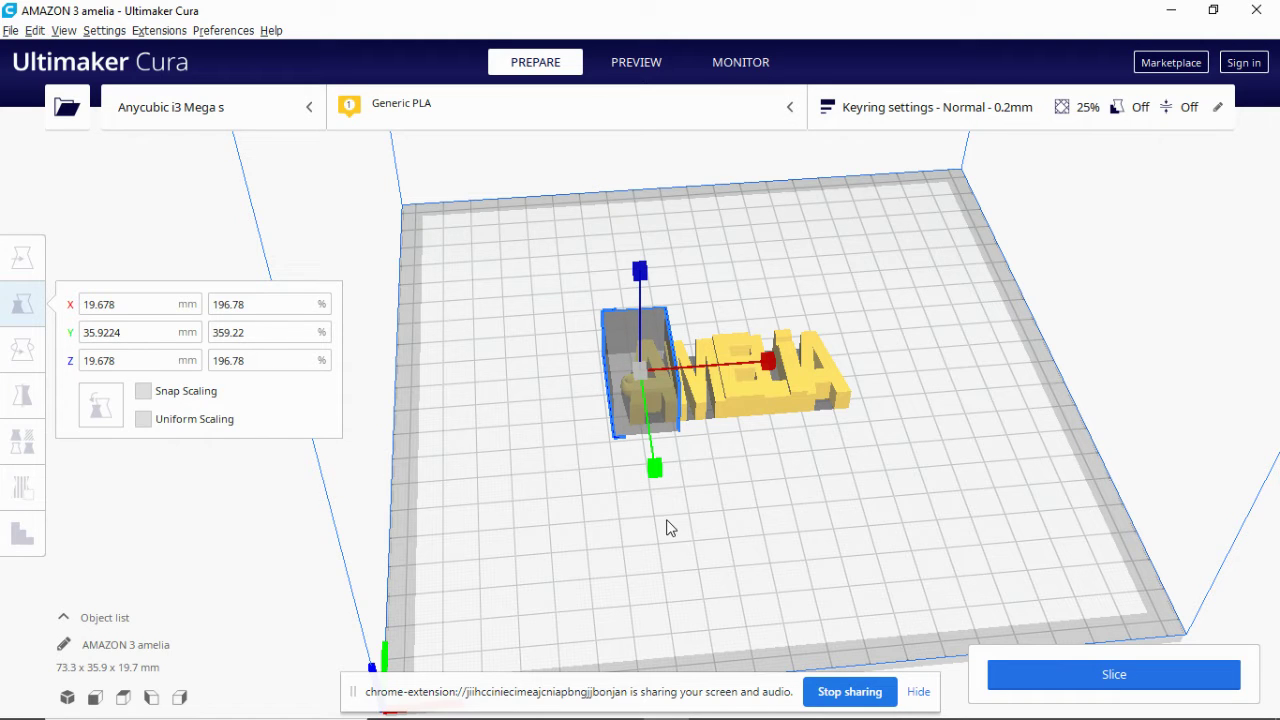
pyautogui.moveTo(770, 363); pyautogui.dragTo(810, 367)
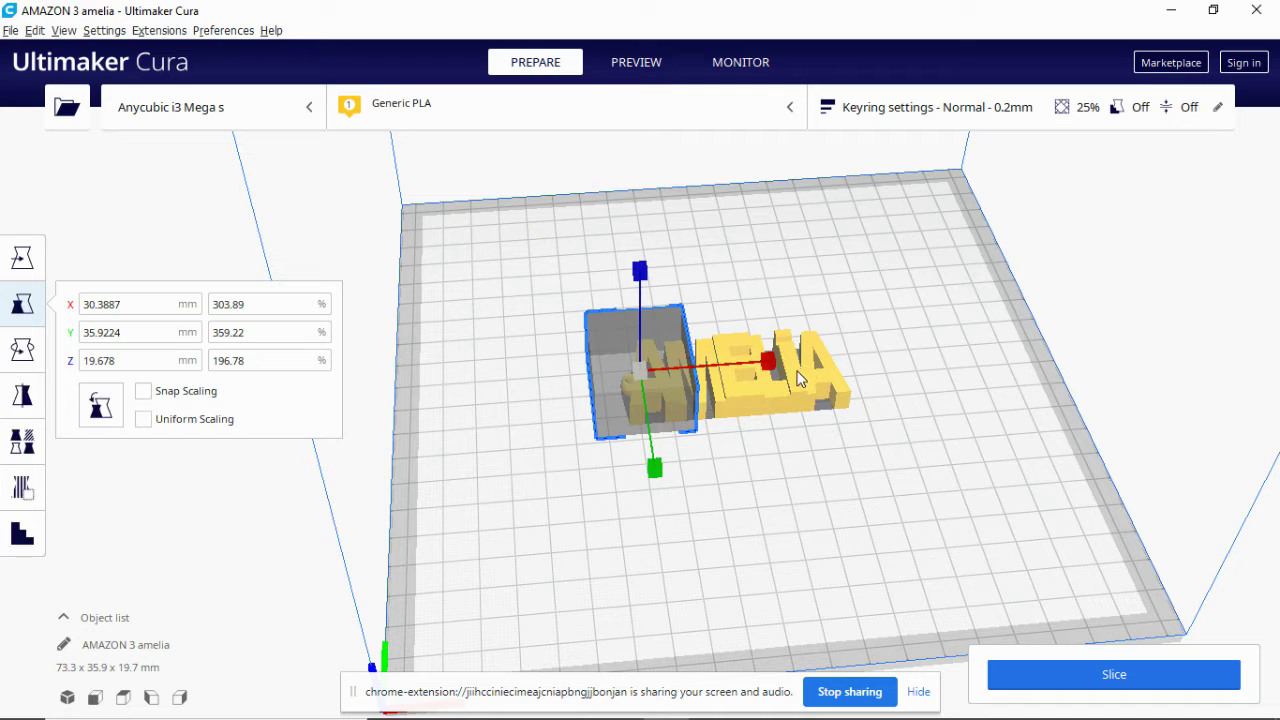
# Step: Slide the box about 6 mm along X so it encloses the 'AM' letters
pyautogui.click(22, 259)
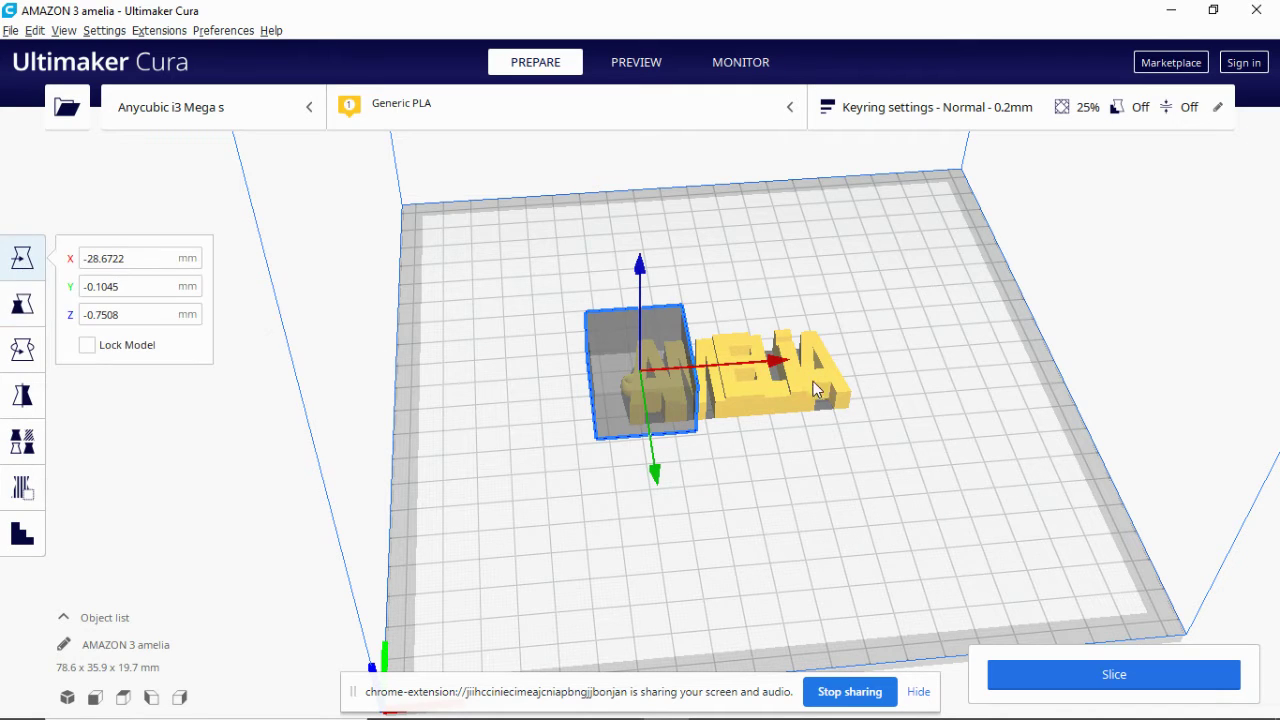
pyautogui.moveTo(778, 365); pyautogui.dragTo(798, 362)
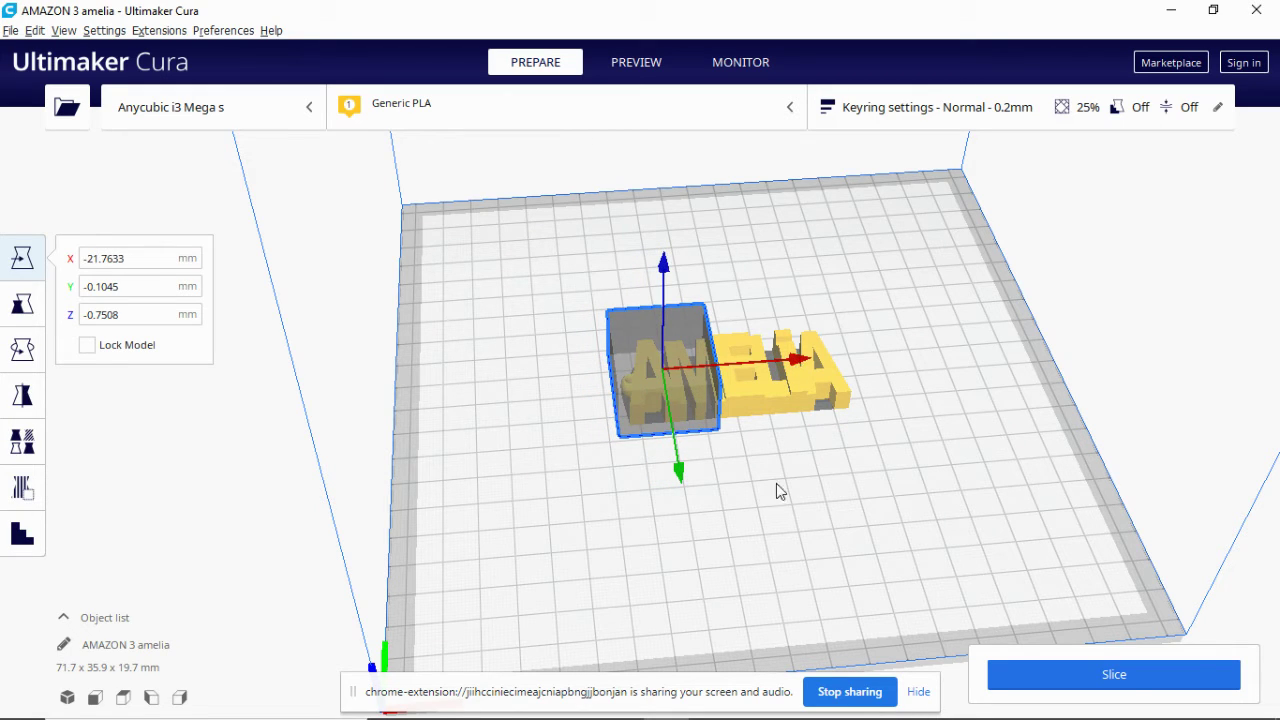
pyautogui.click(23, 442)
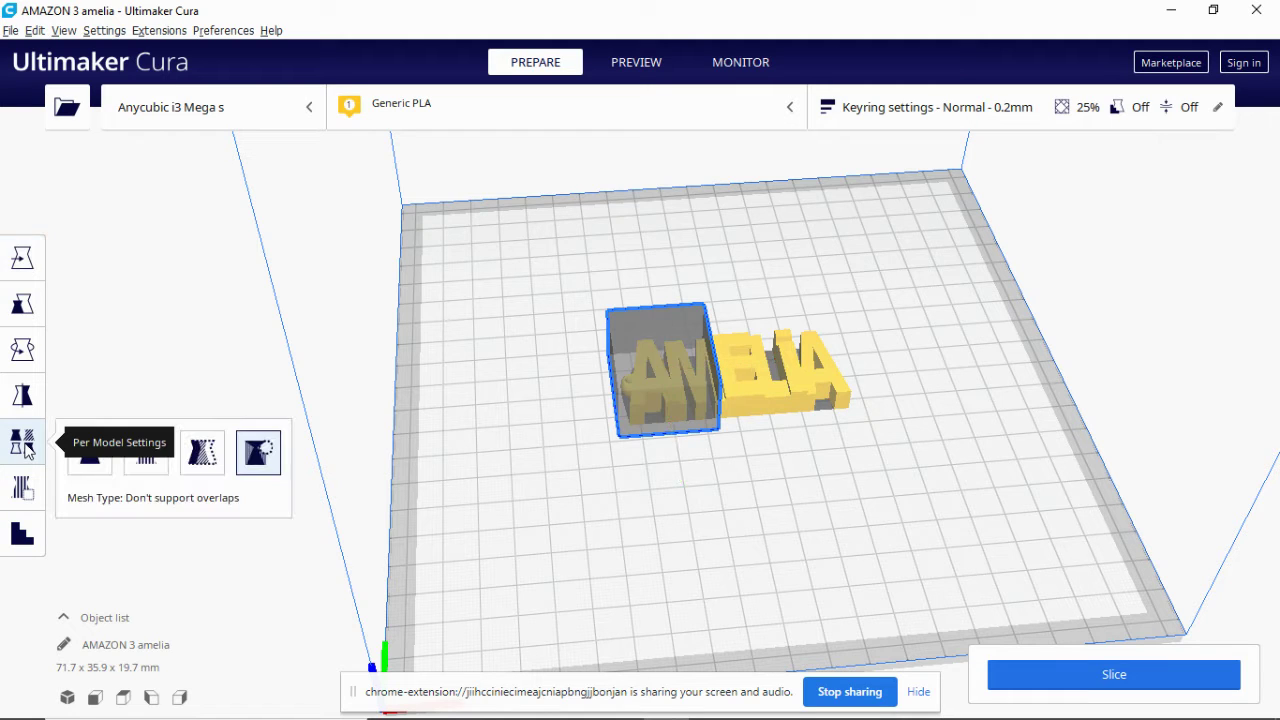
# Step: Set the box to 'Modify settings for overlaps' as an infill-only mesh
pyautogui.click(203, 456)
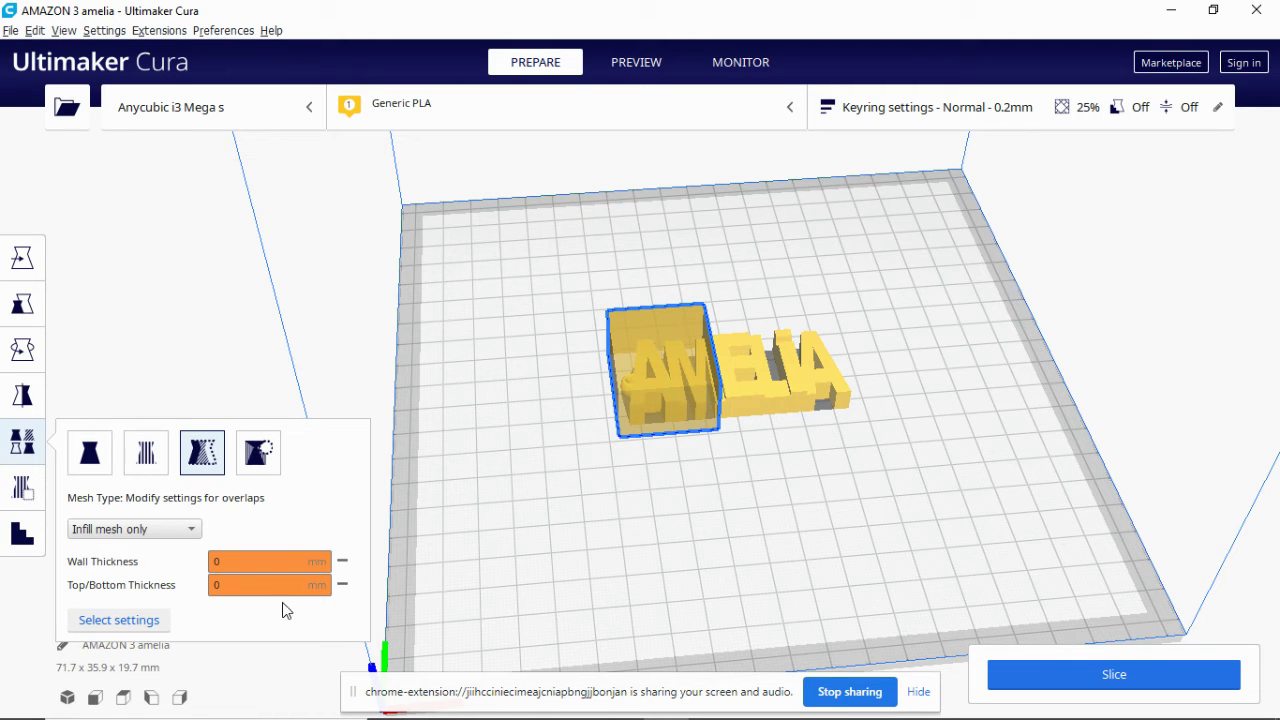
pyautogui.click(152, 622)
# Step: Add Infill Density to the box's custom settings by filtering for 'inf'
pyautogui.click(556, 163)
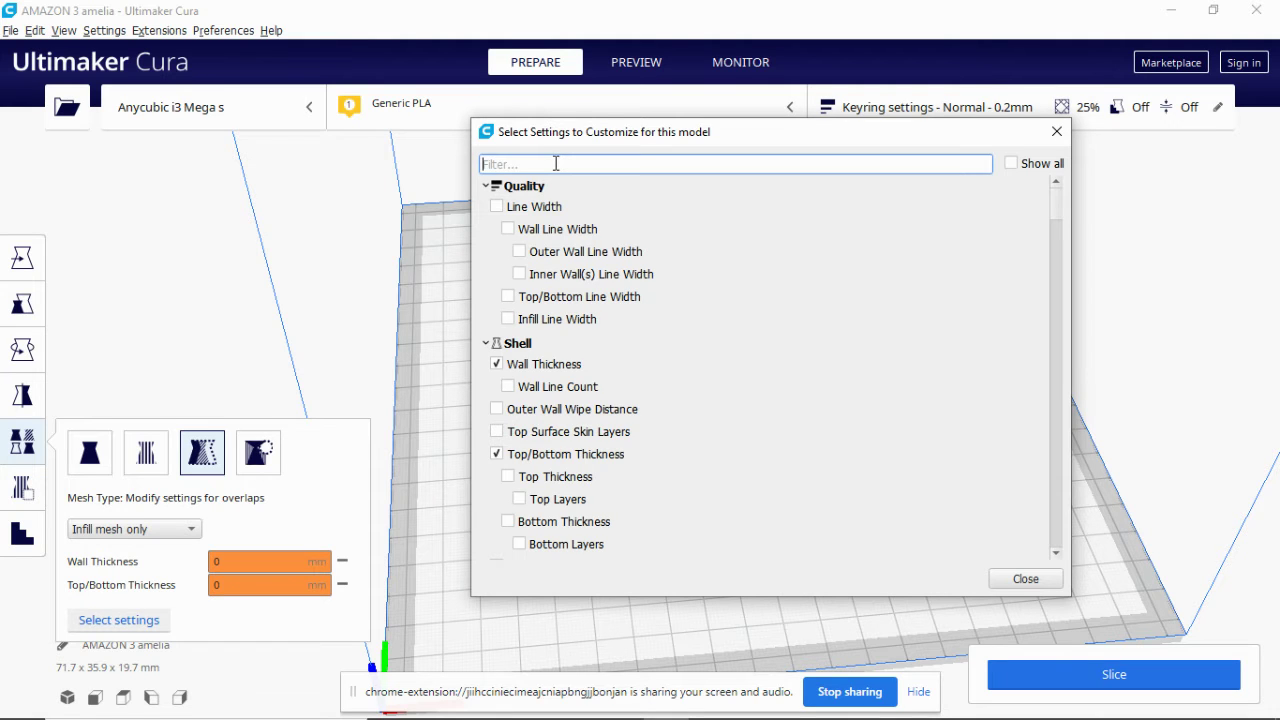
pyautogui.write('inf')
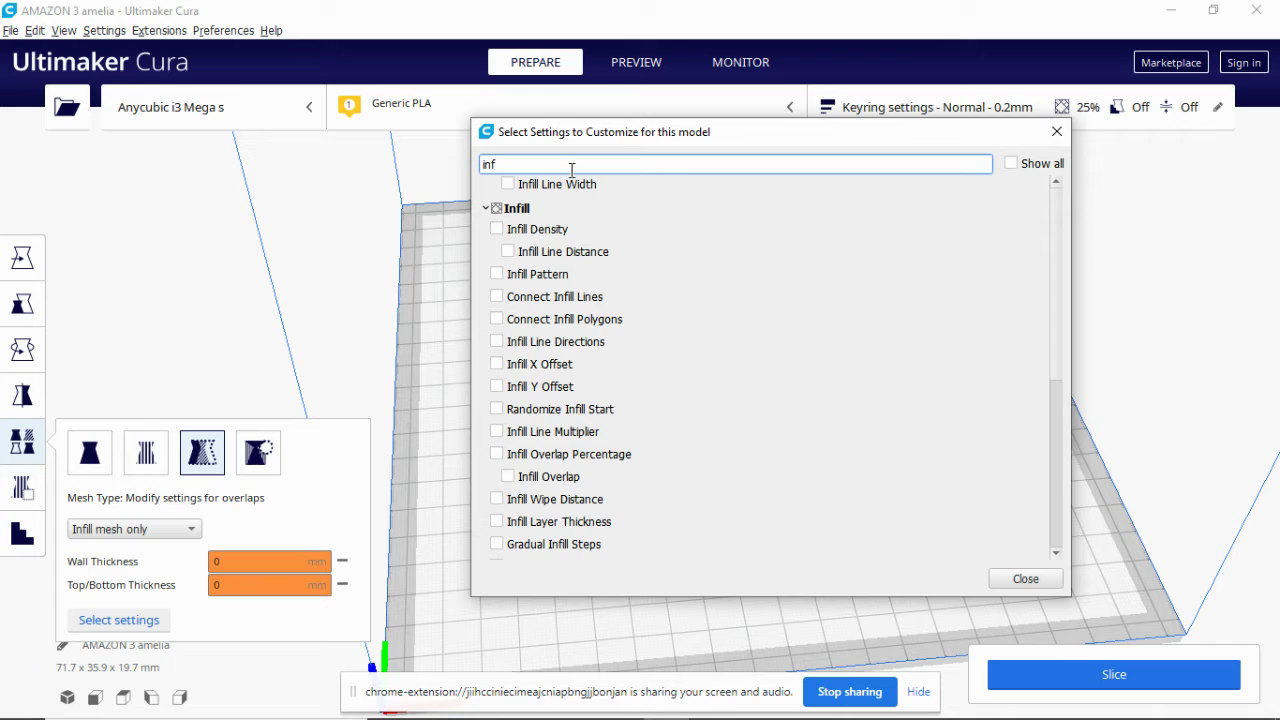
pyautogui.click(497, 230)
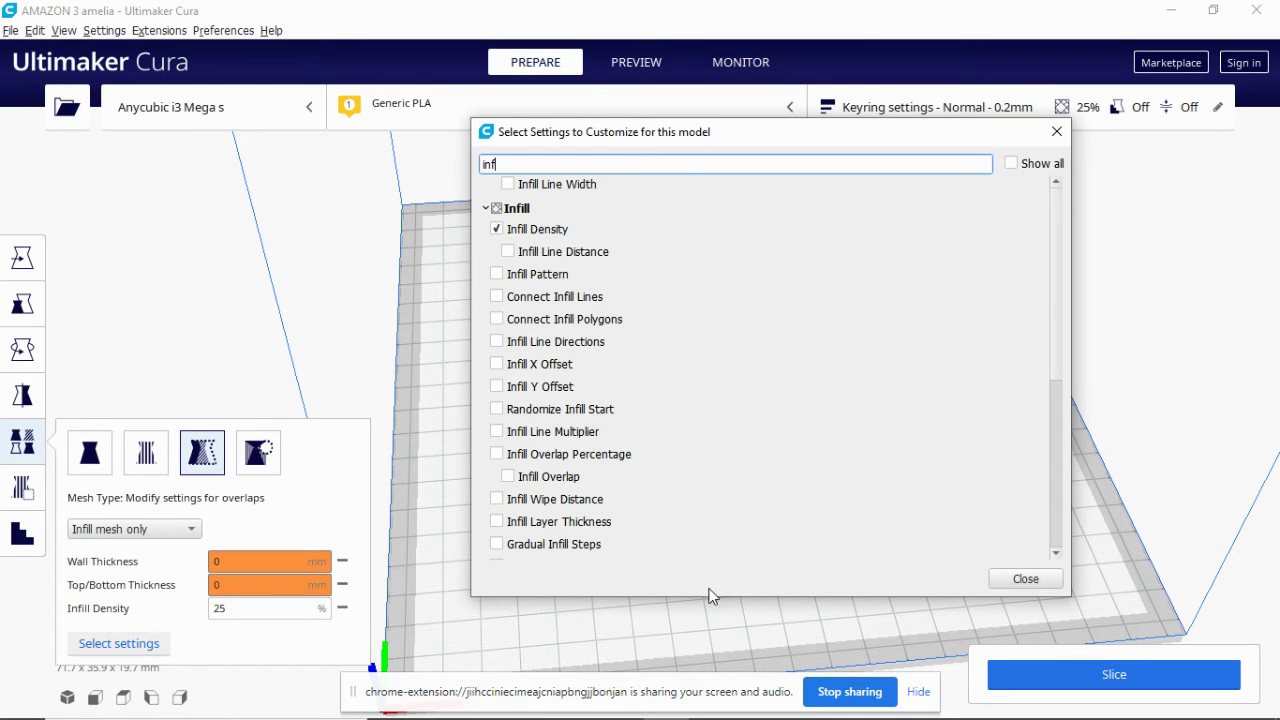
pyautogui.click(1030, 581)
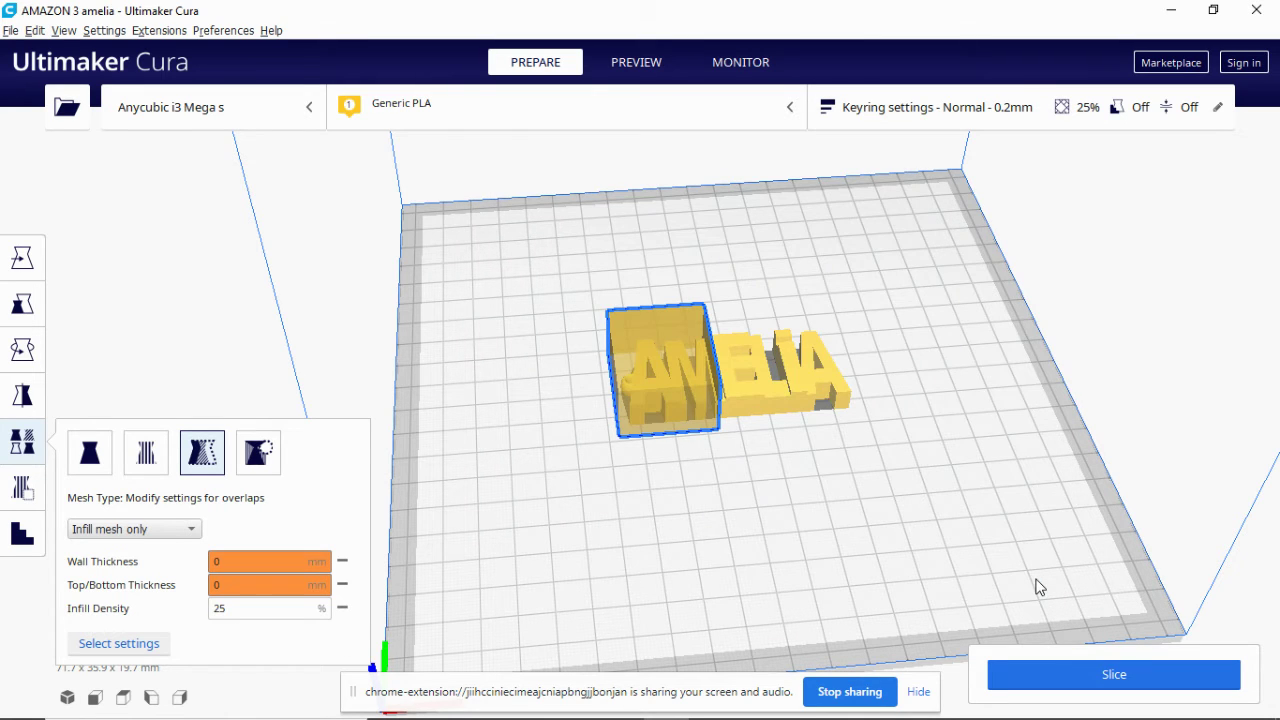
# Step: Change the modifier block's Infill Density from 25% to 80%
pyautogui.press('XF86AudioRaiseVolume')
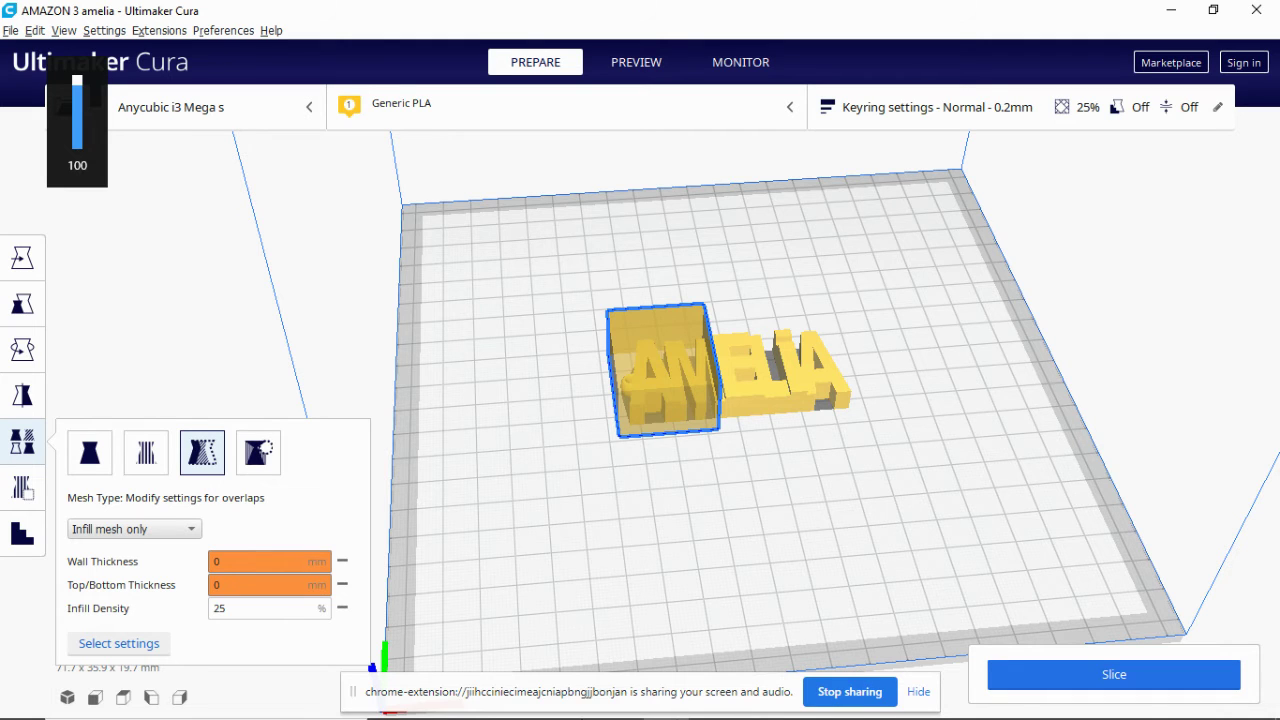
pyautogui.click(251, 610)
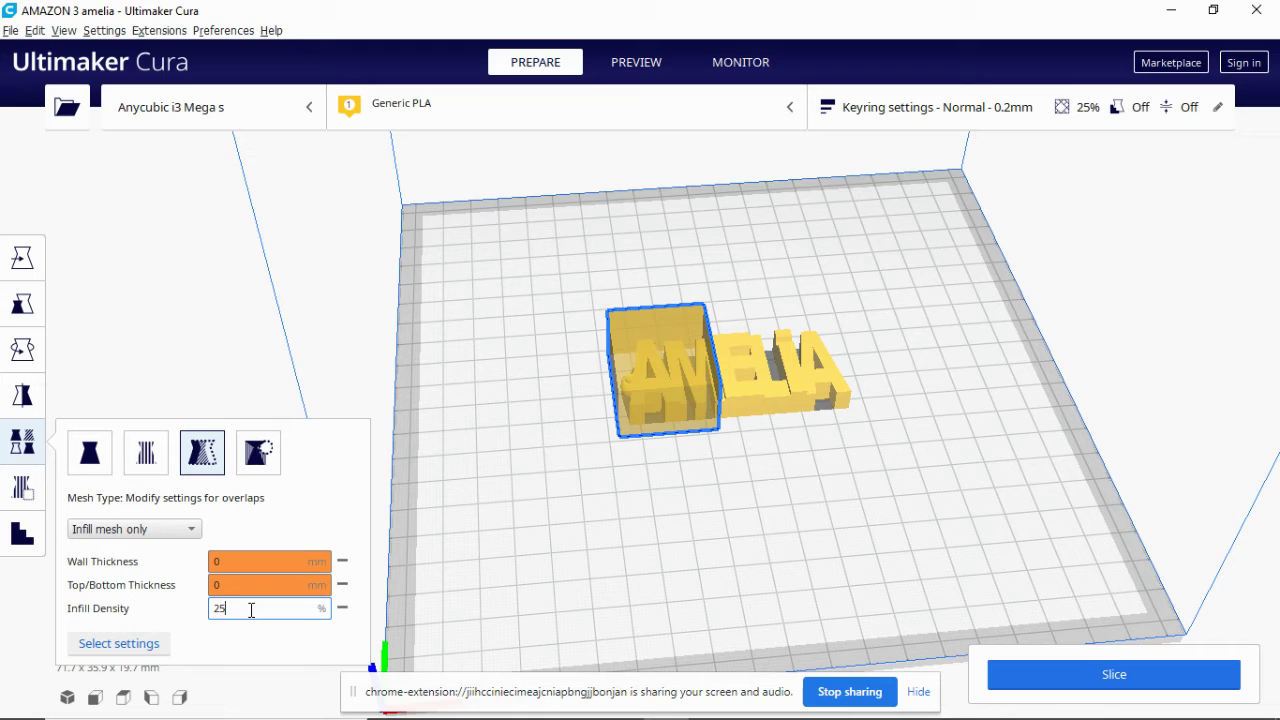
pyautogui.press('BackSpace')
pyautogui.press('BackSpace')
pyautogui.write('80')
# Step: Add Bottom Thickness to the modifier block's overridden settings
pyautogui.click(160, 647)
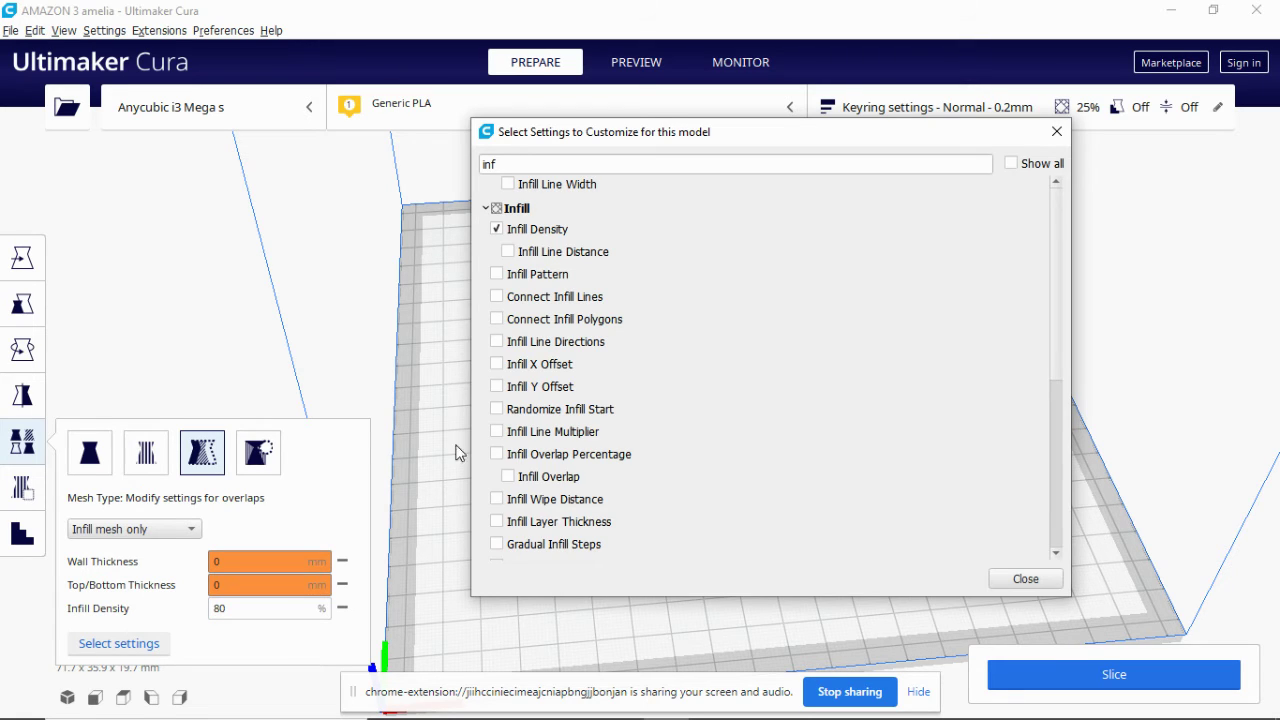
pyautogui.click(510, 162)
pyautogui.write('l')
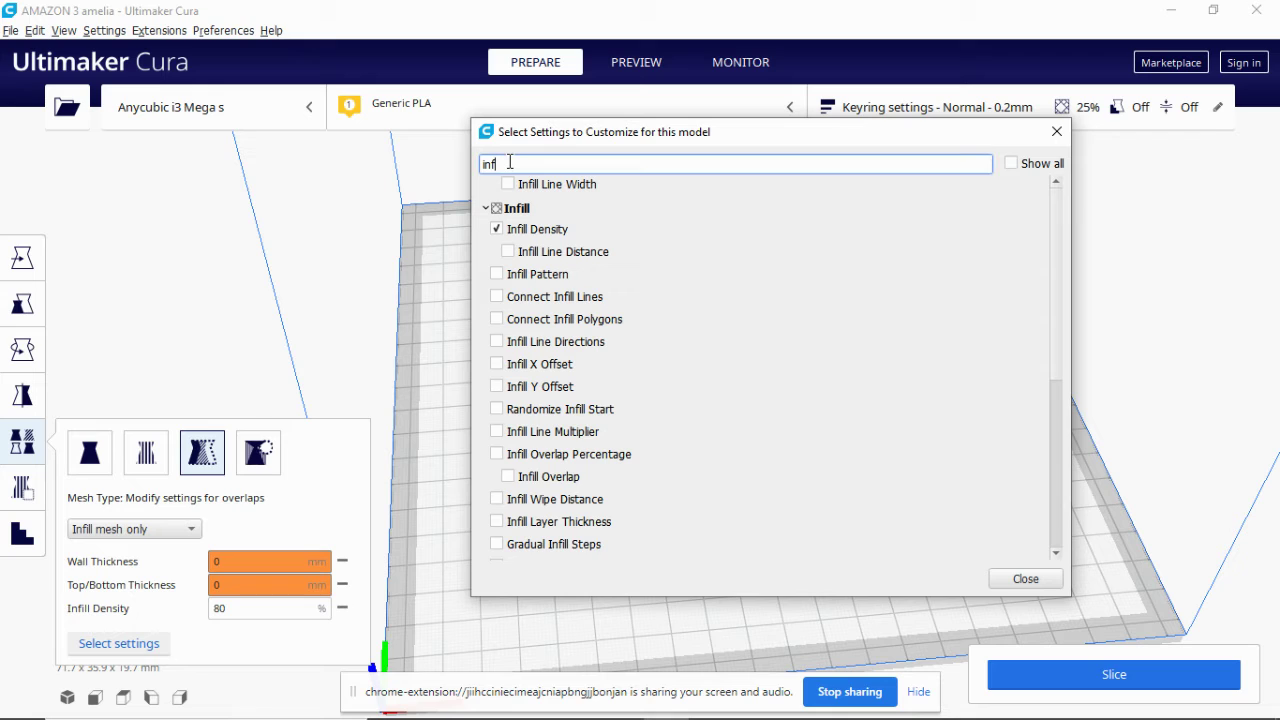
pyautogui.press('BackSpace')
pyautogui.press('BackSpace')
pyautogui.press('BackSpace')
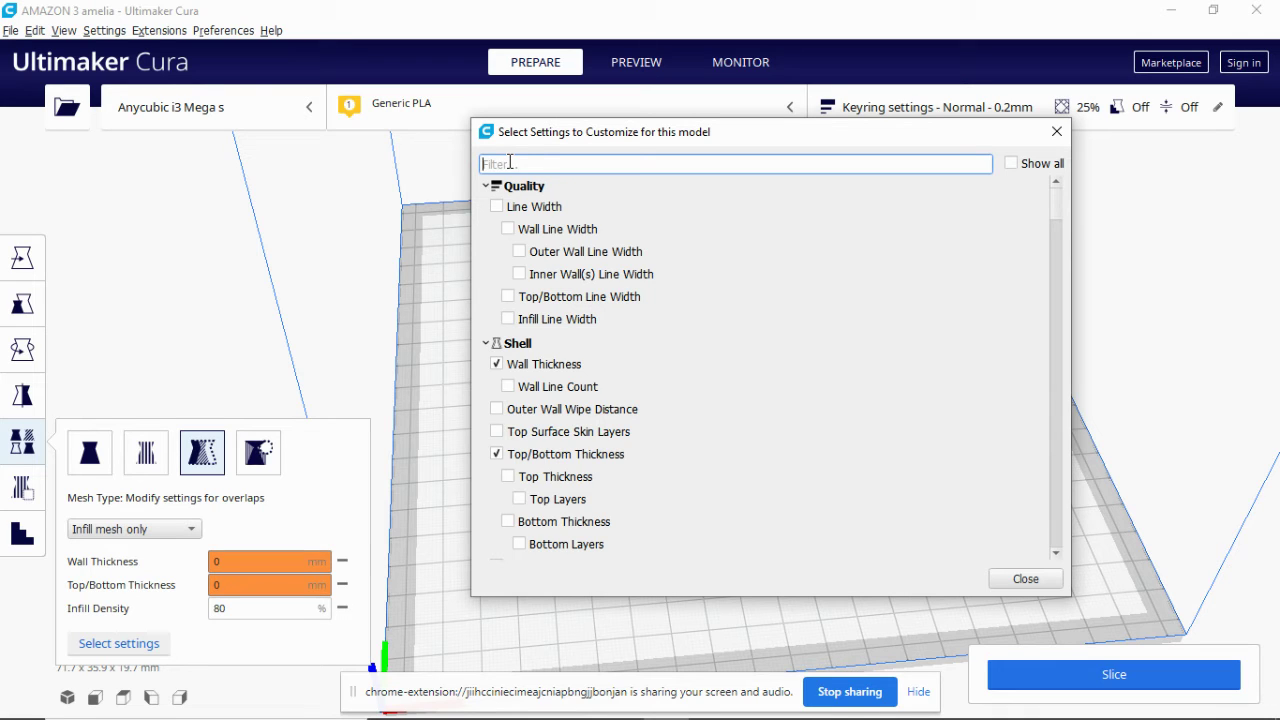
pyautogui.click(508, 522)
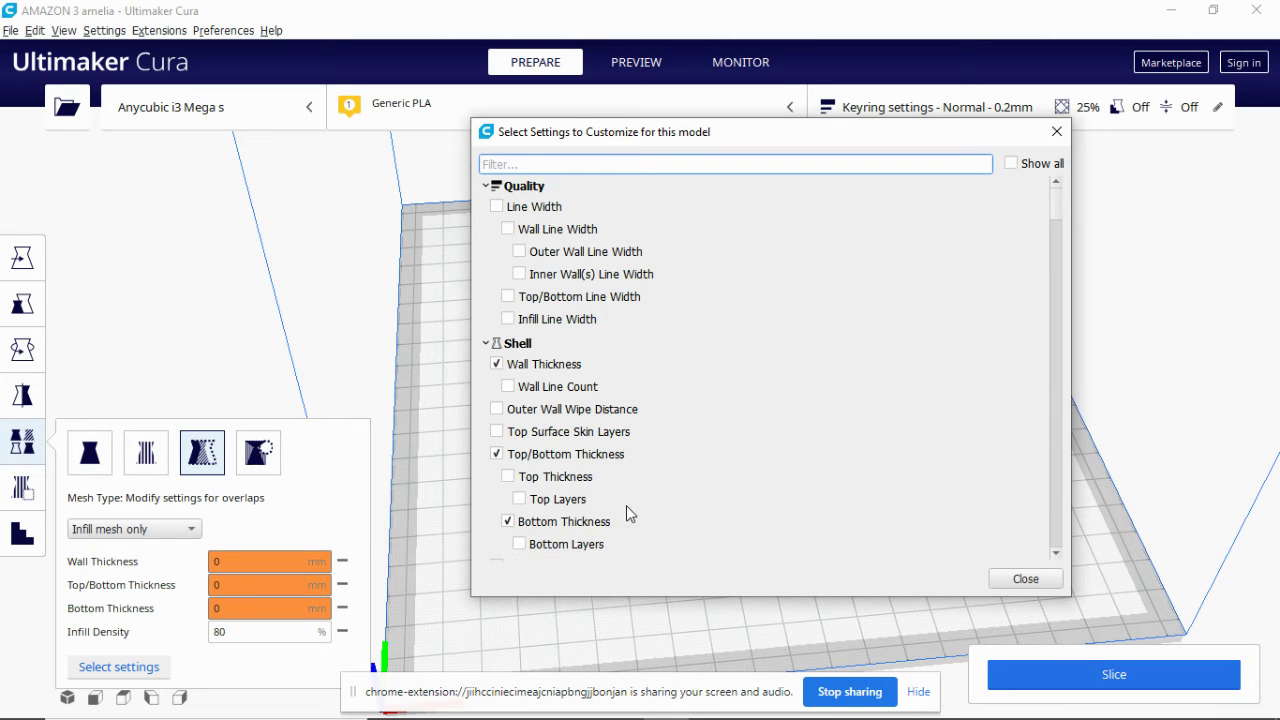
pyautogui.click(1055, 583)
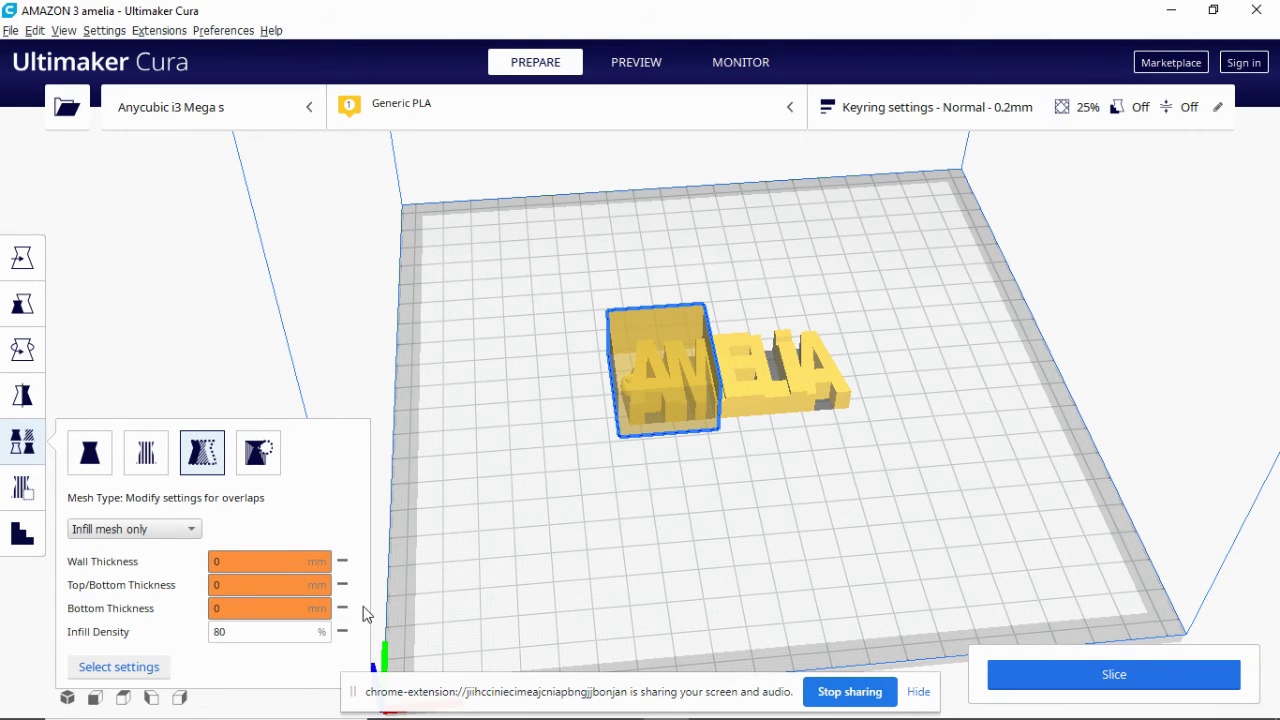
# Step: Set the block's Bottom Thickness and Wall Thickness to 1.2 mm each
pyautogui.click(267, 606)
pyautogui.press('BackSpace')
pyautogui.write('1.2')
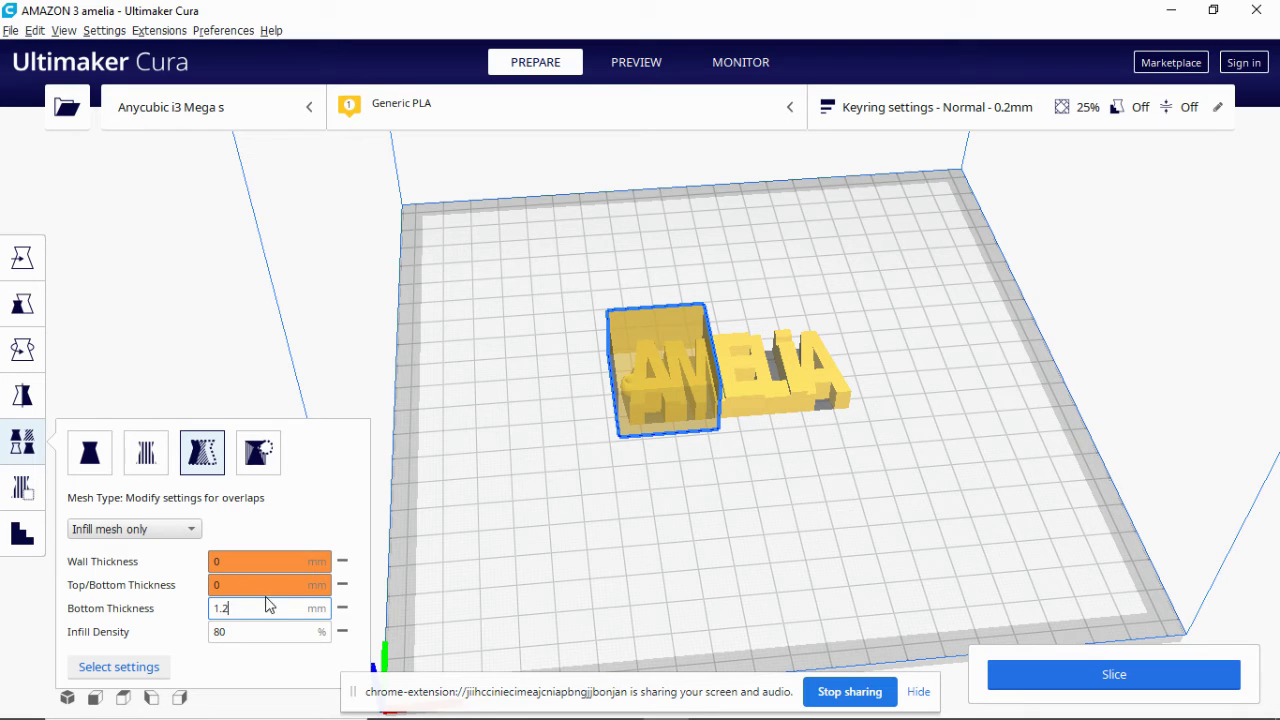
pyautogui.click(254, 561)
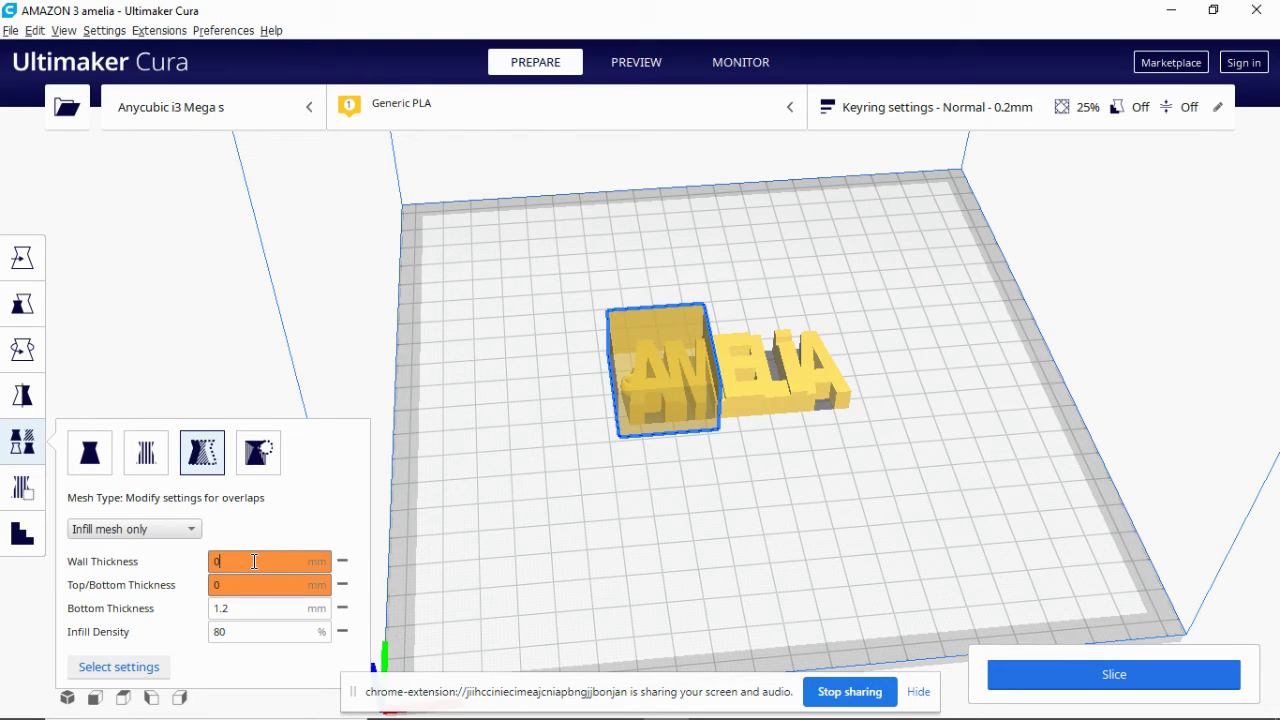
pyautogui.press('BackSpace')
pyautogui.write('1')
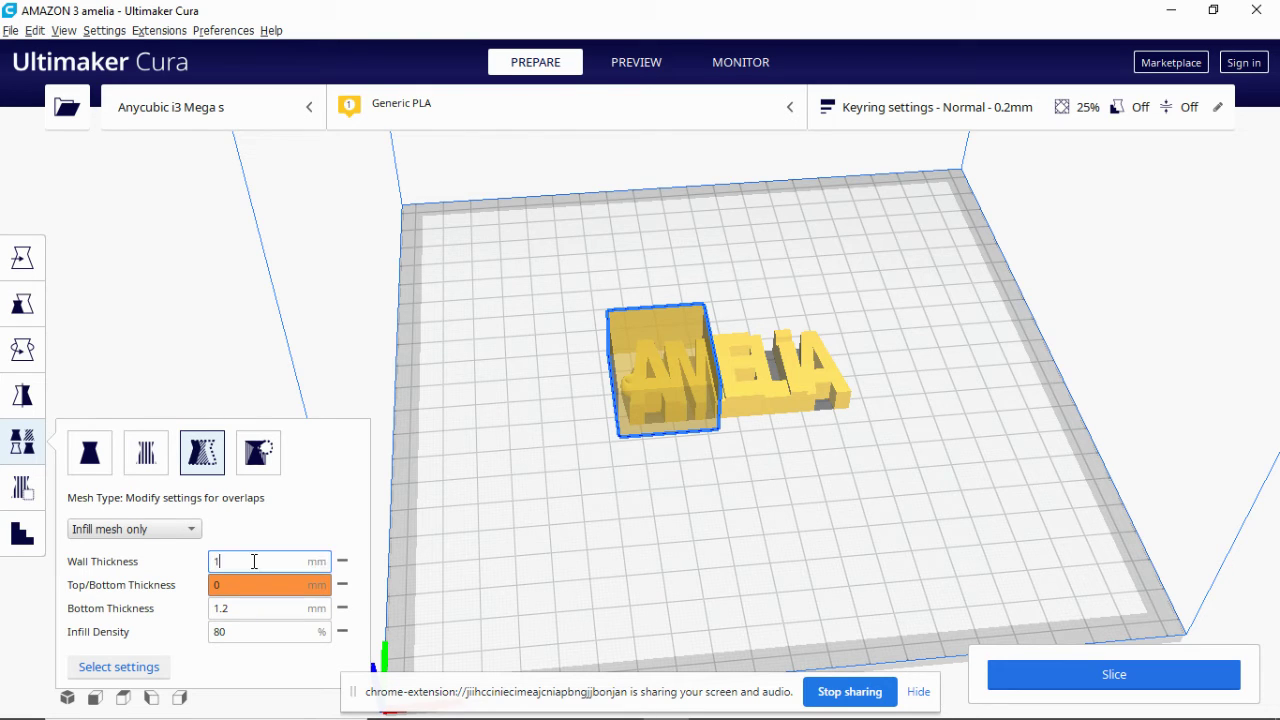
pyautogui.write('.2')
pyautogui.click(527, 514)
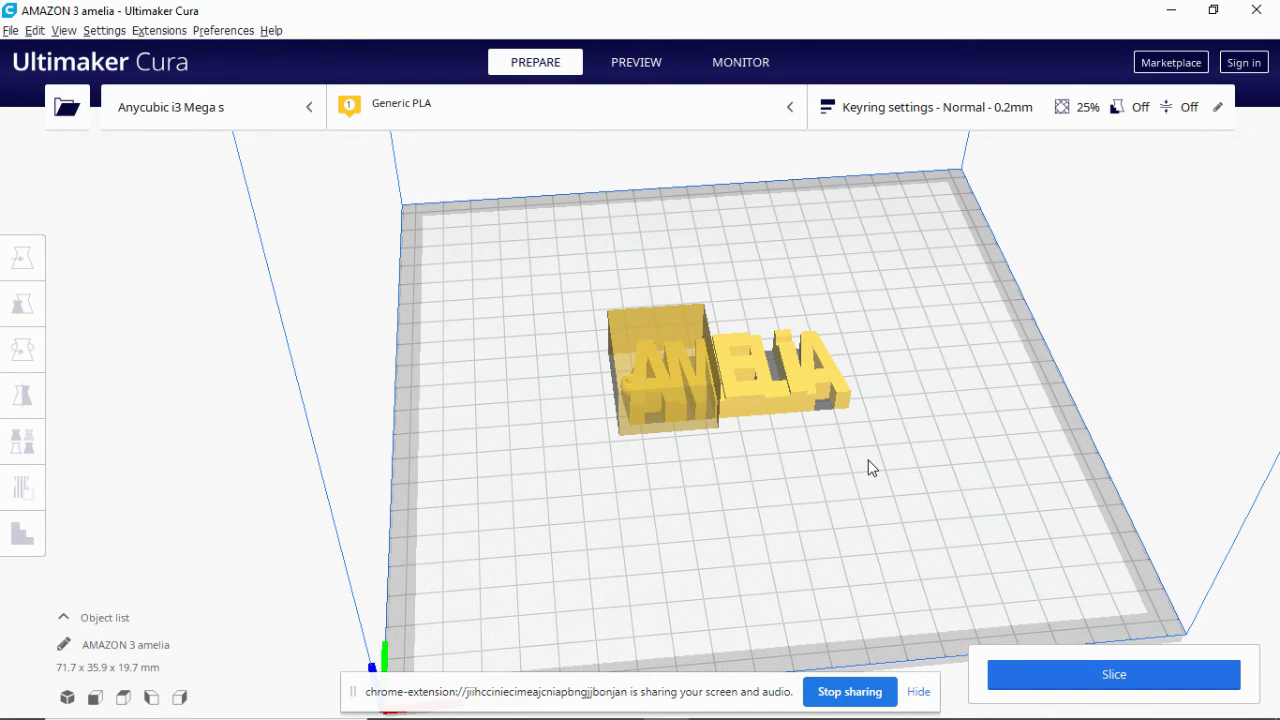
# Step: Slice the keyring, getting 1 hour 0 minutes, 12 g, 3.96 m of filament, £0.19
pyautogui.moveTo(870, 467); pyautogui.dragTo(862, 498, button='right')
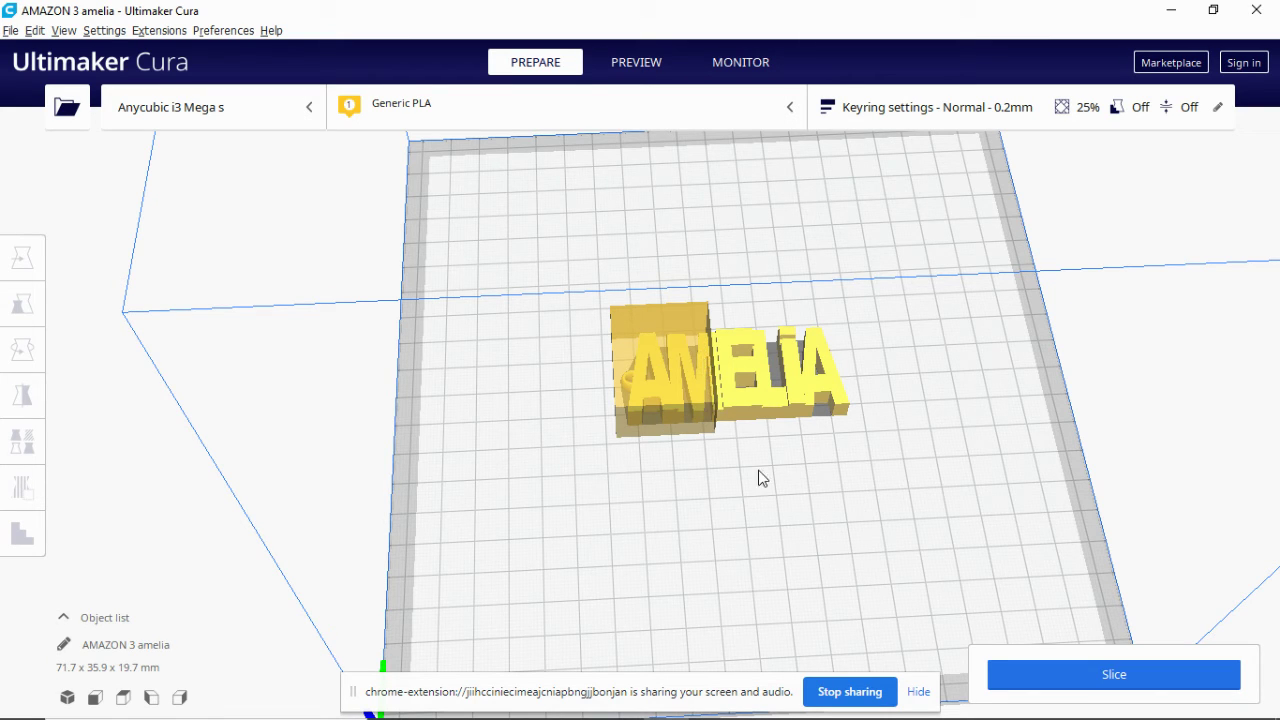
pyautogui.moveTo(760, 474); pyautogui.dragTo(697, 473, button='right')
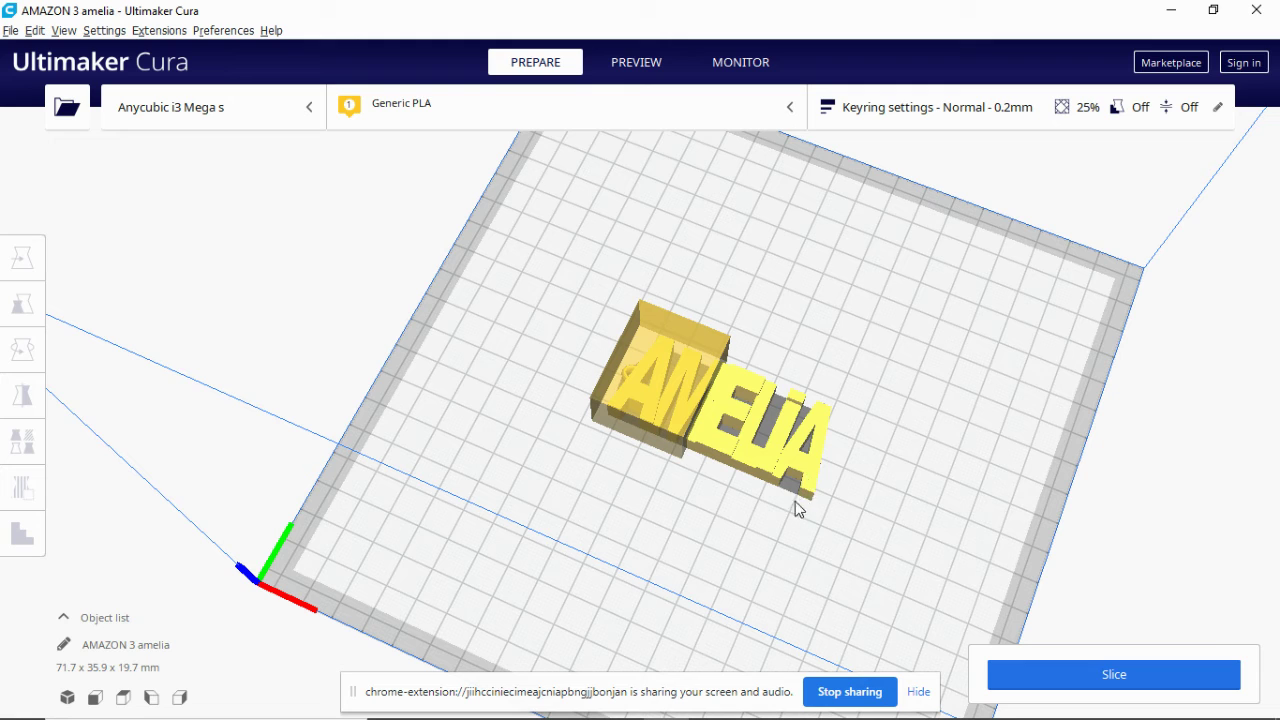
pyautogui.click(1130, 680)
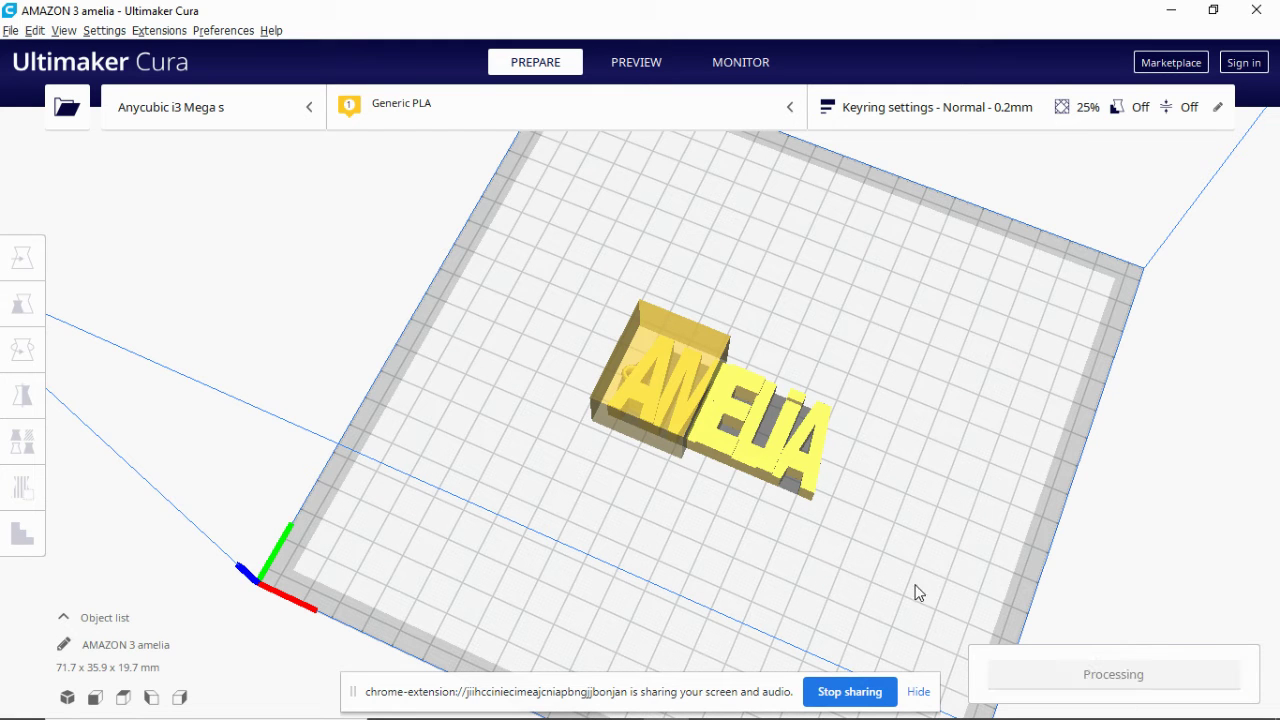
pyautogui.moveTo(694, 563); pyautogui.dragTo(802, 509, button='right')
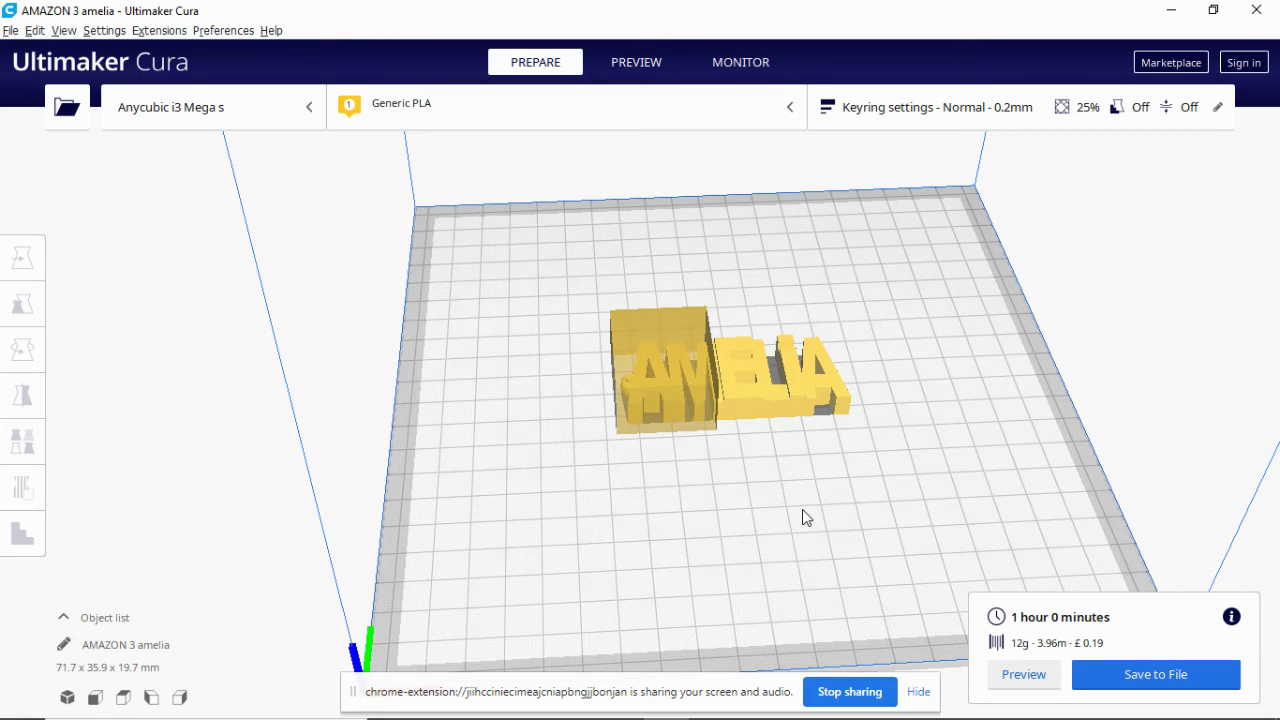
pyautogui.moveTo(775, 509); pyautogui.dragTo(768, 537, button='right')
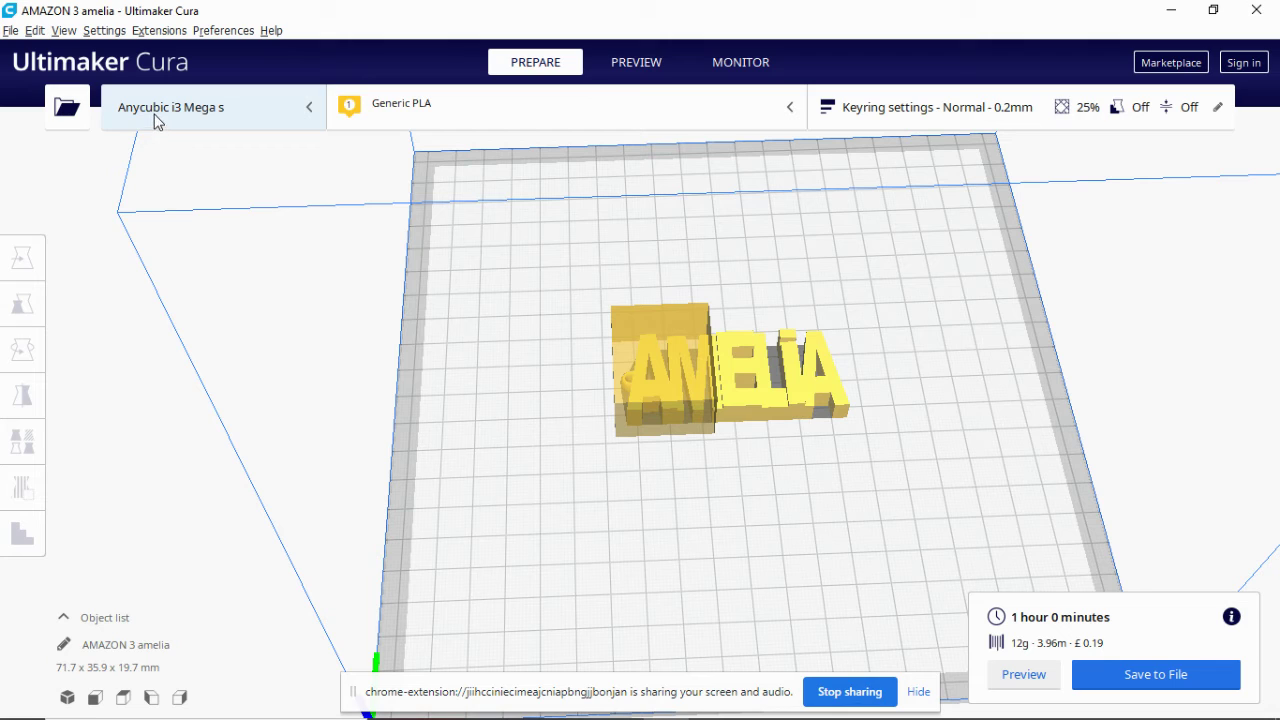
pyautogui.click(305, 109)
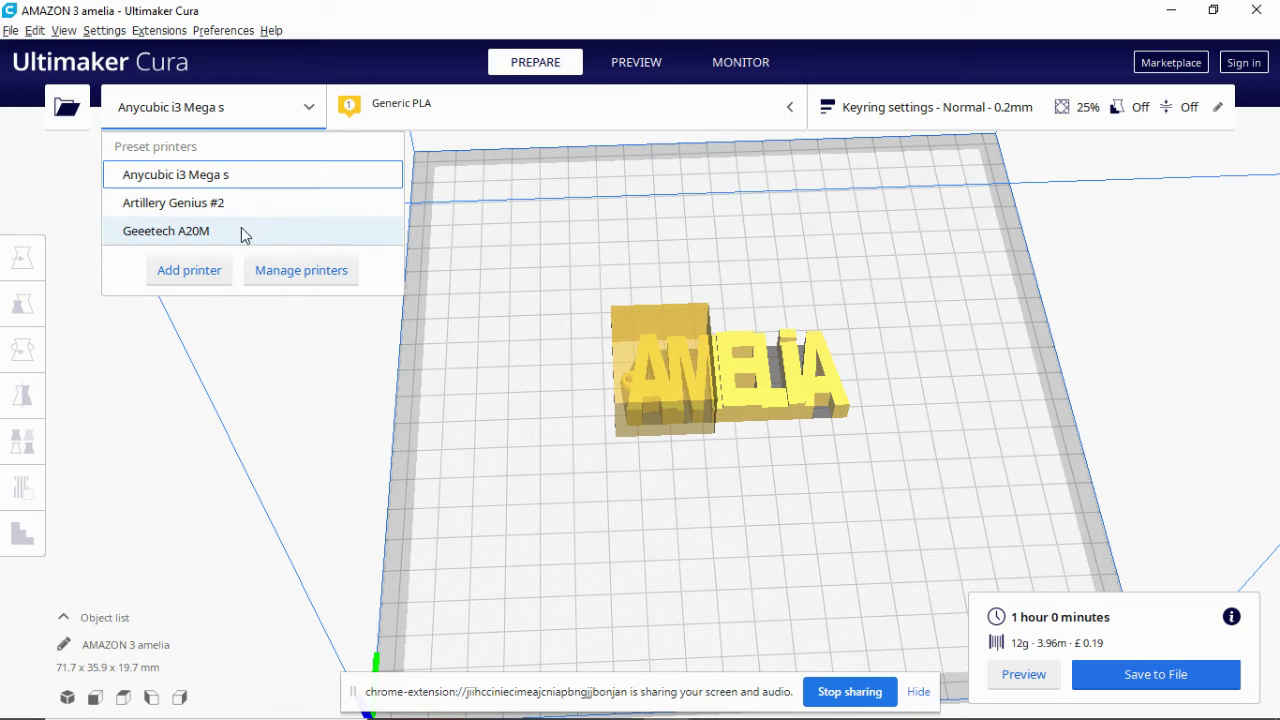
pyautogui.click(311, 118)
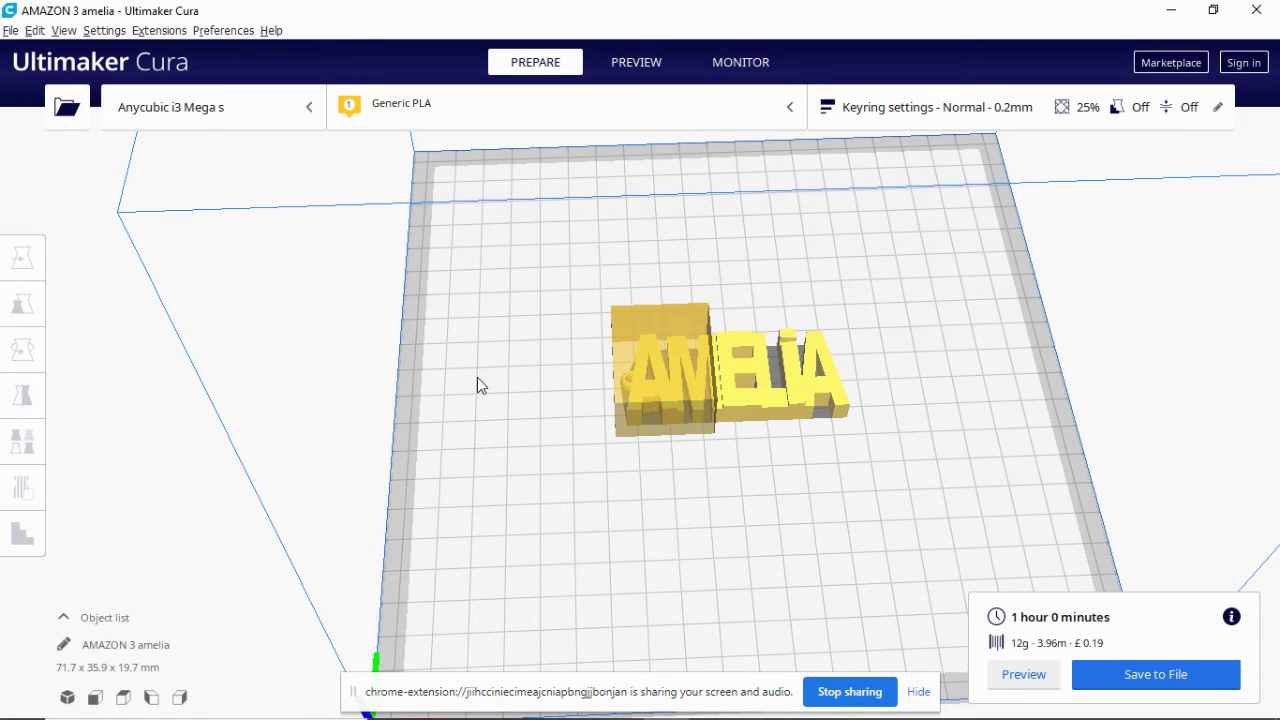
pyautogui.moveTo(487, 403); pyautogui.dragTo(491, 368, button='right')
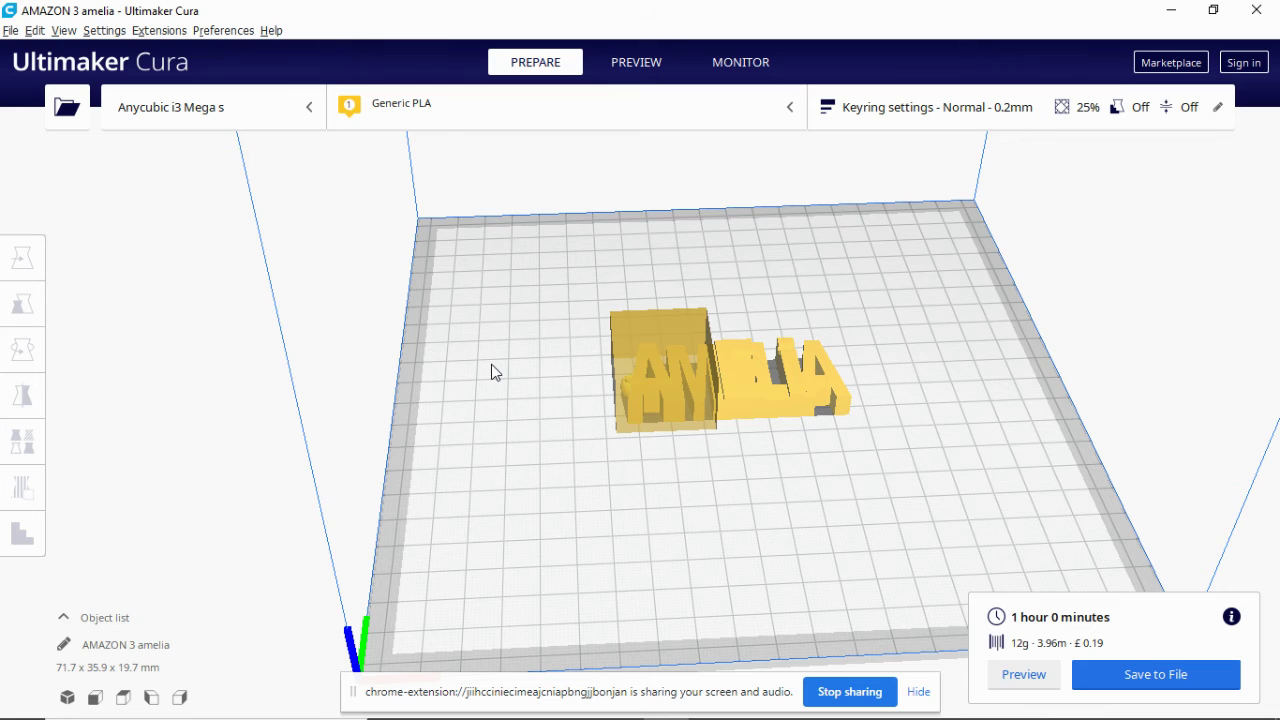
pyautogui.scroll(-3, 492, 368)
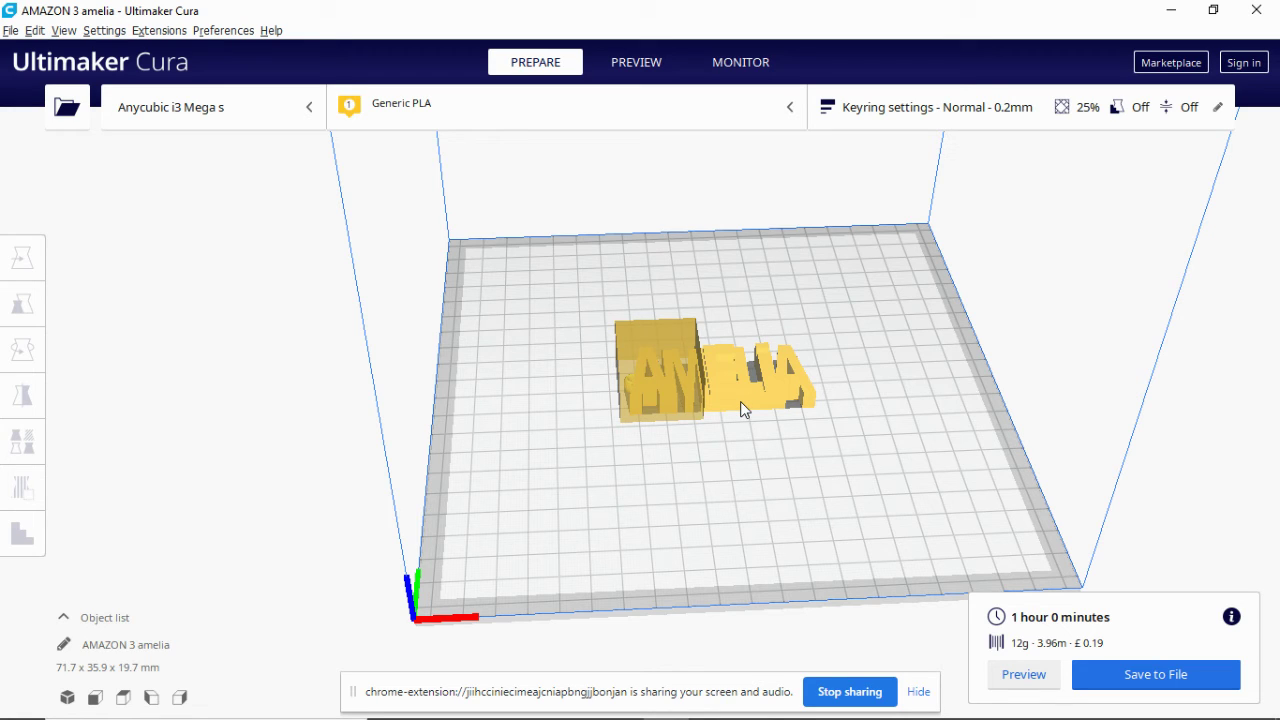
pyautogui.moveTo(771, 471); pyautogui.dragTo(762, 492, button='right')
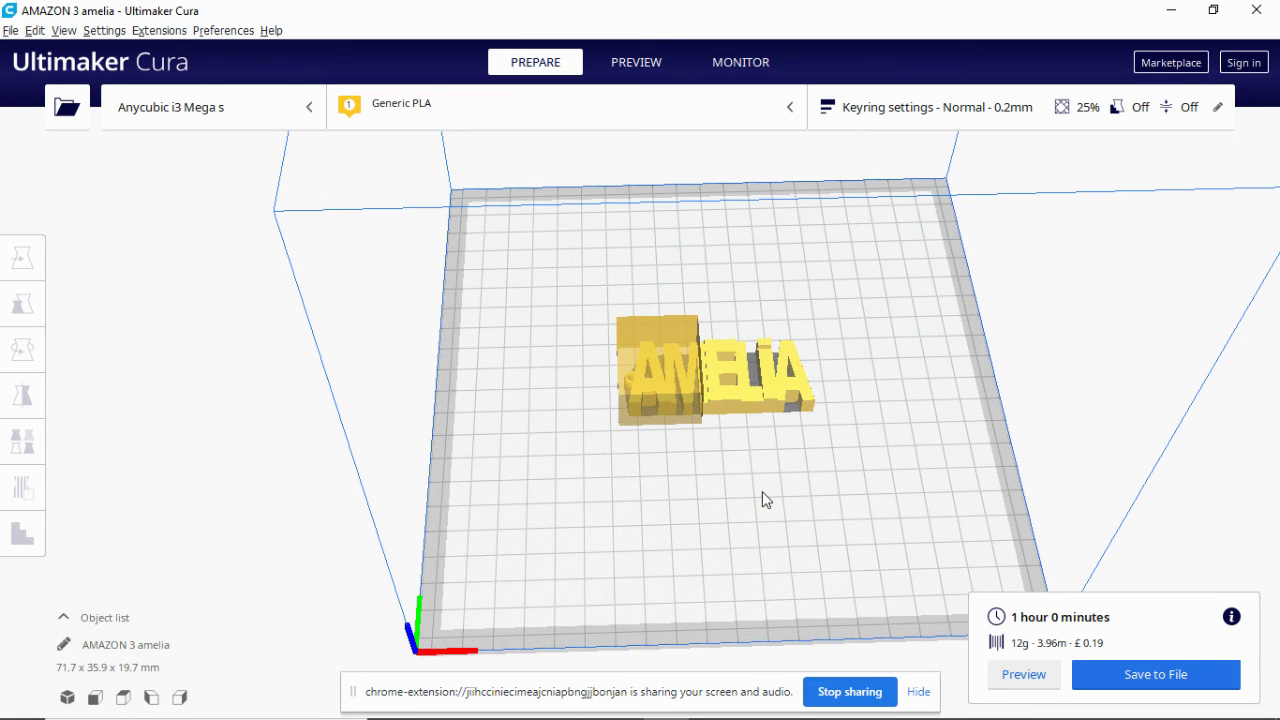